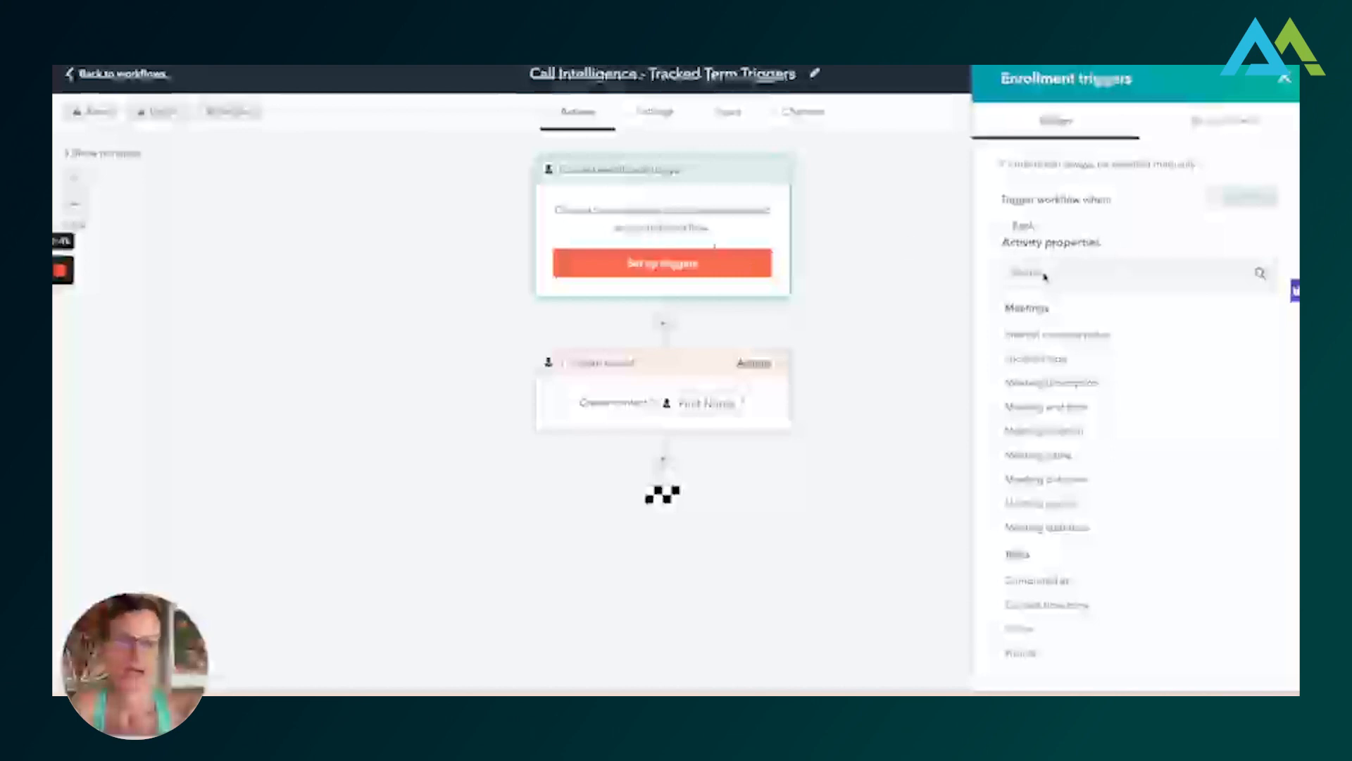
- Choose activity properties as the enrollment trigger's filter type and search them for "call", then clear the search
{"action": "left_click", "coordinate": [1021, 221]}
{"action": "left_click", "coordinate": [1020, 224]}
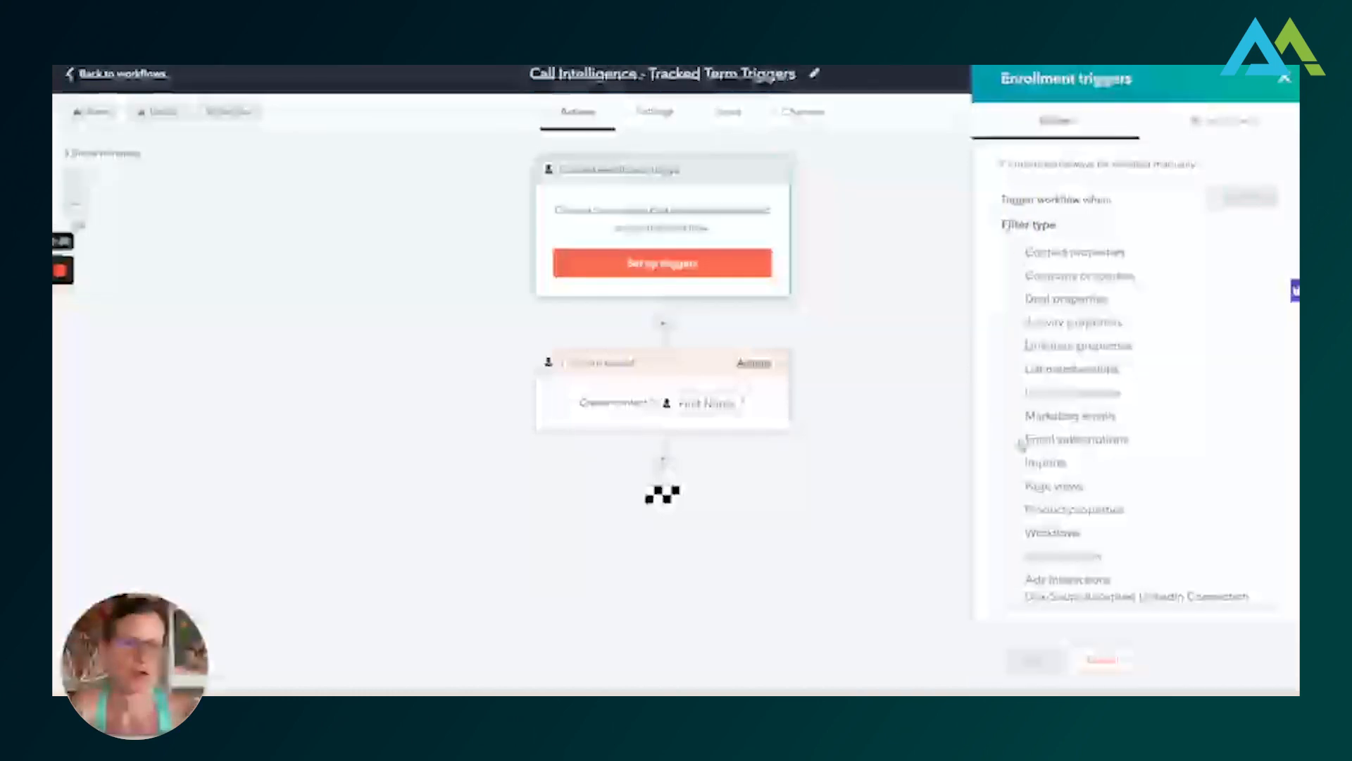
{"action": "left_click", "coordinate": [1016, 324]}
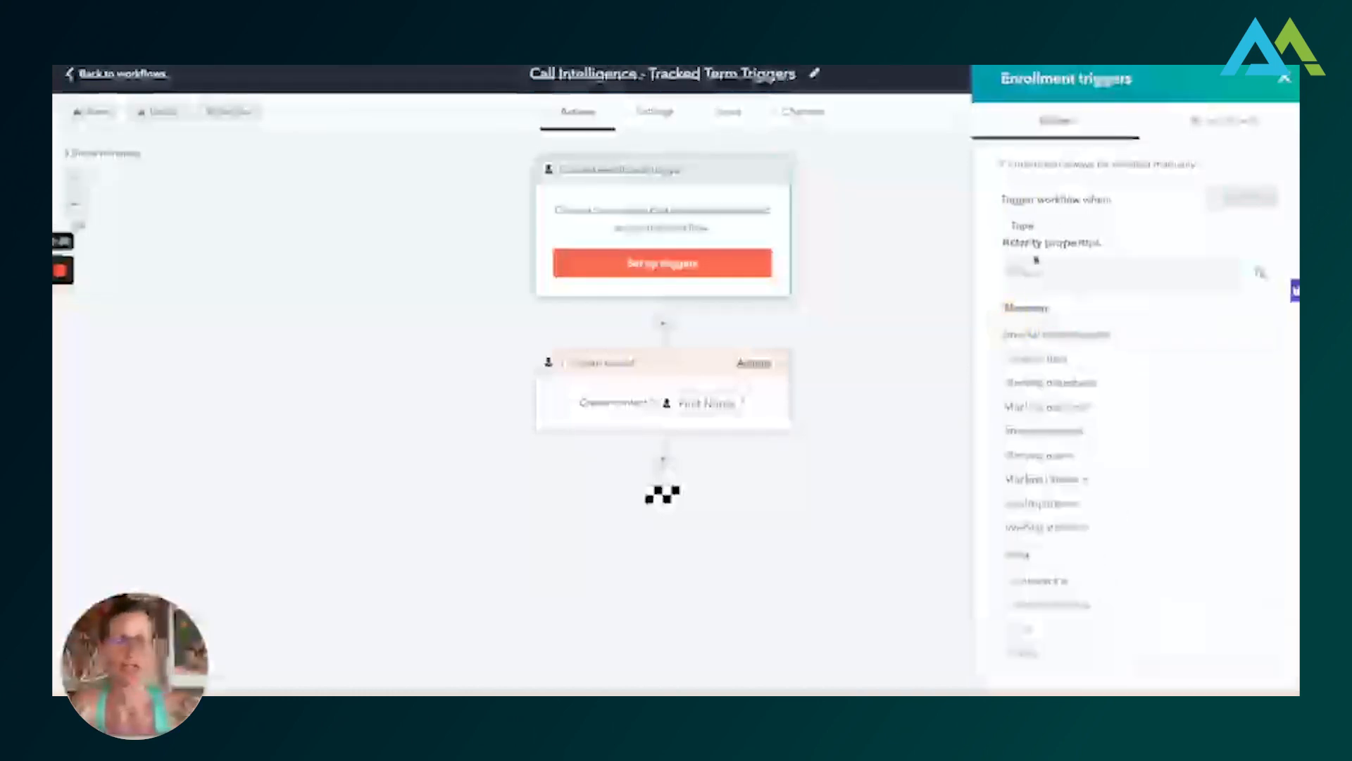
{"action": "type", "text": "call"}
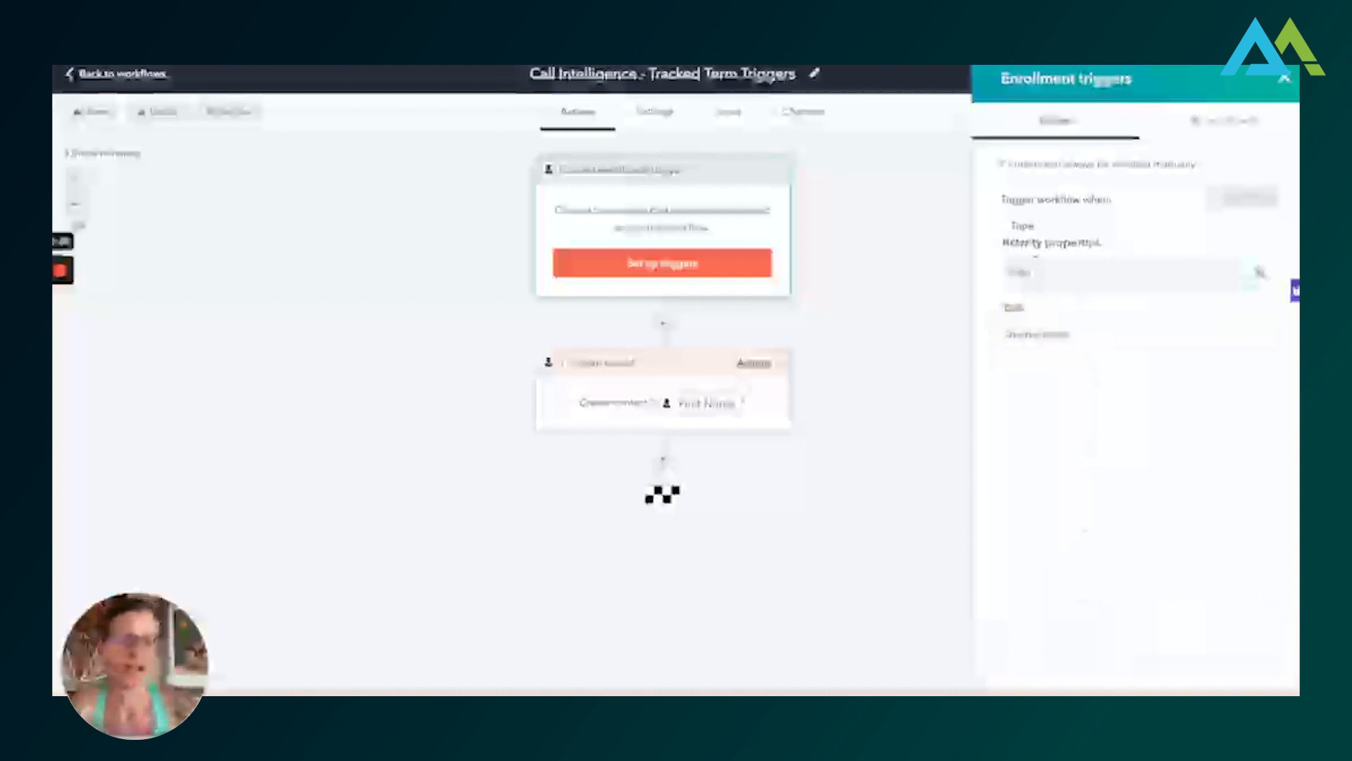
{"action": "key", "text": "BackSpace"}
{"action": "key", "text": "BackSpace"}
{"action": "key", "text": "BackSpace"}
{"action": "key", "text": "BackSpace"}
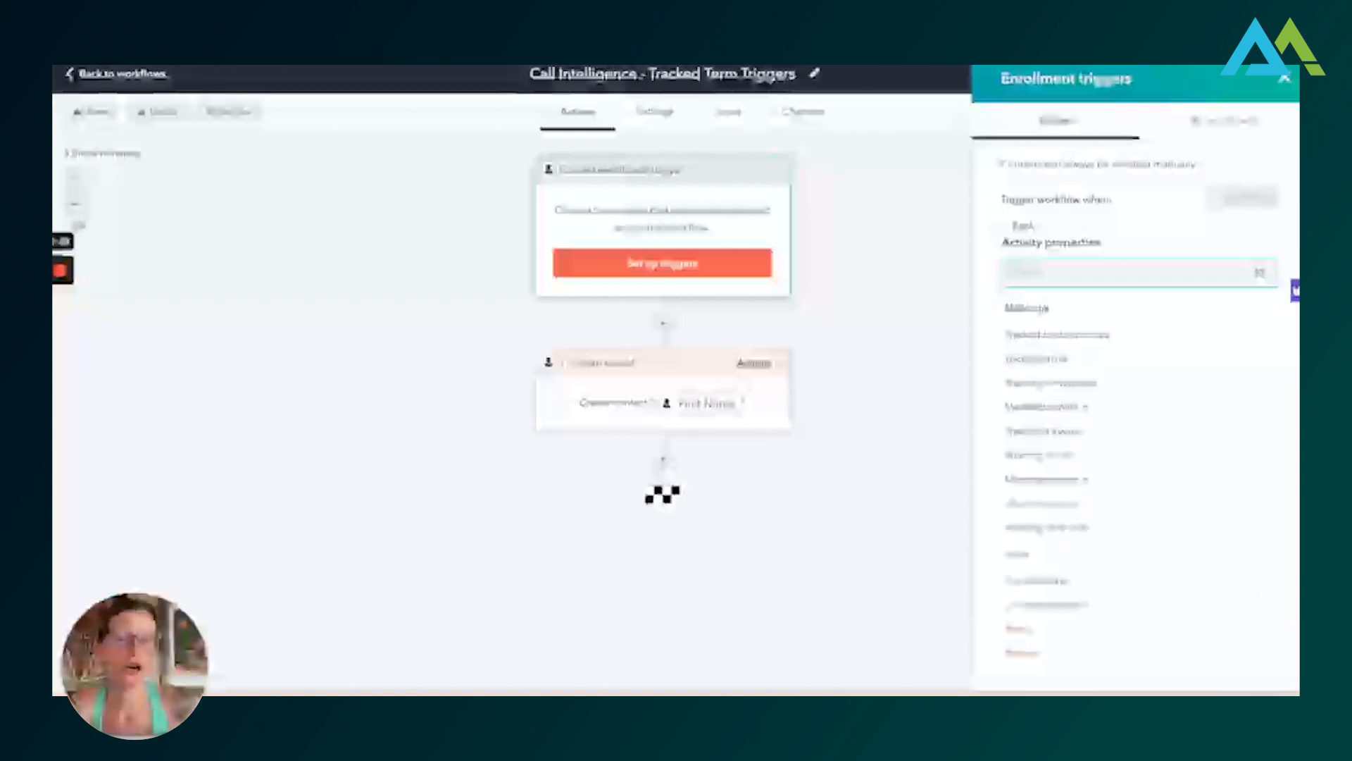
- Add an enrollment filter on the call's tracked terms being any of Marketing Hub
{"action": "scroll", "coordinate": [1072, 438], "scroll_direction": "down", "scroll_amount": 10}
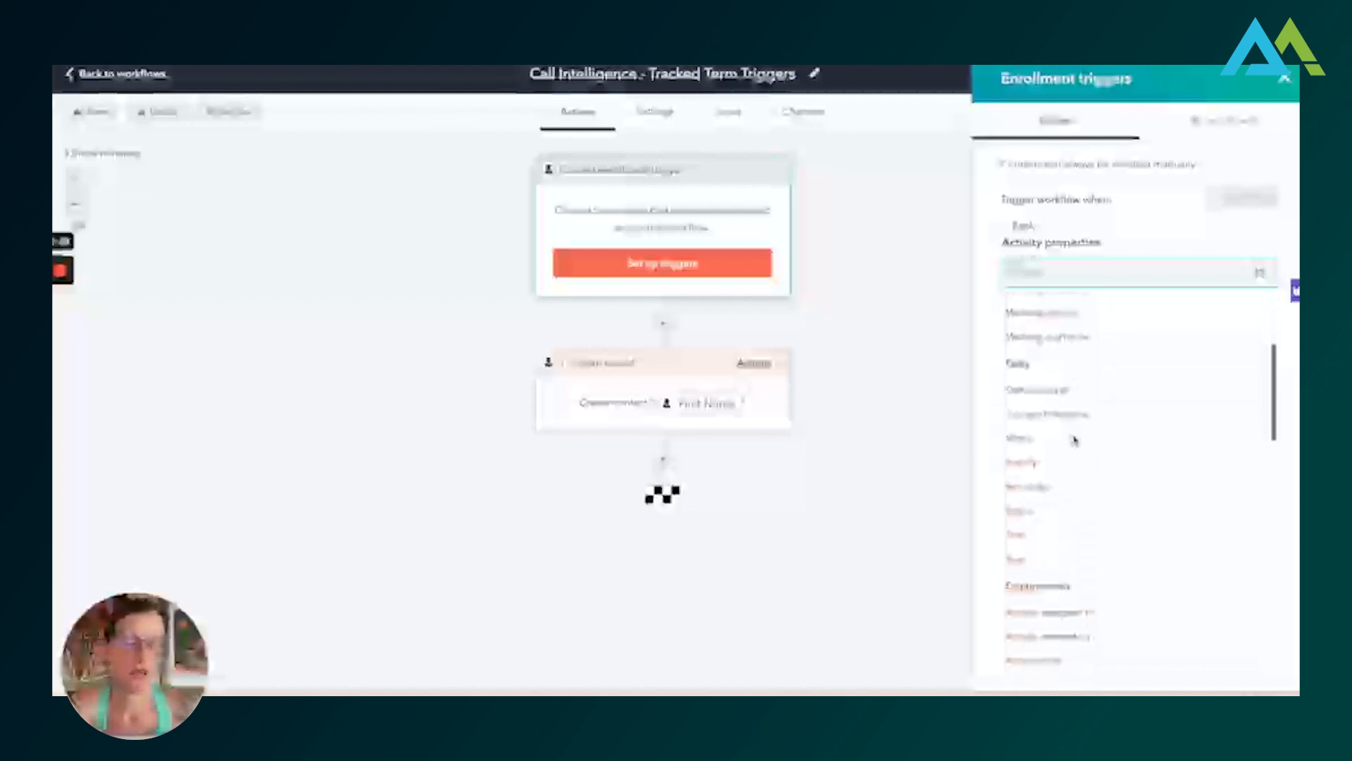
{"action": "scroll", "coordinate": [1073, 440], "scroll_direction": "down", "scroll_amount": 10}
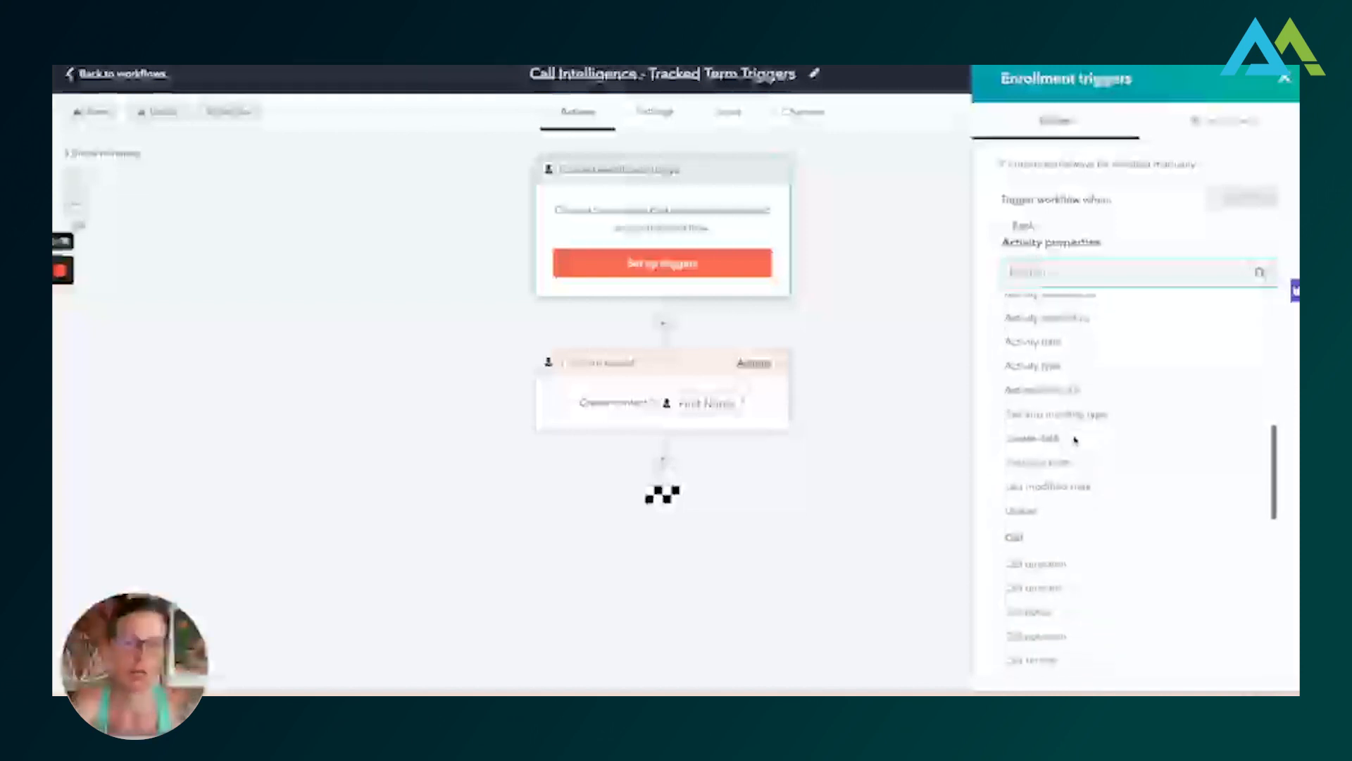
{"action": "scroll", "coordinate": [1074, 458], "scroll_direction": "down", "scroll_amount": 5}
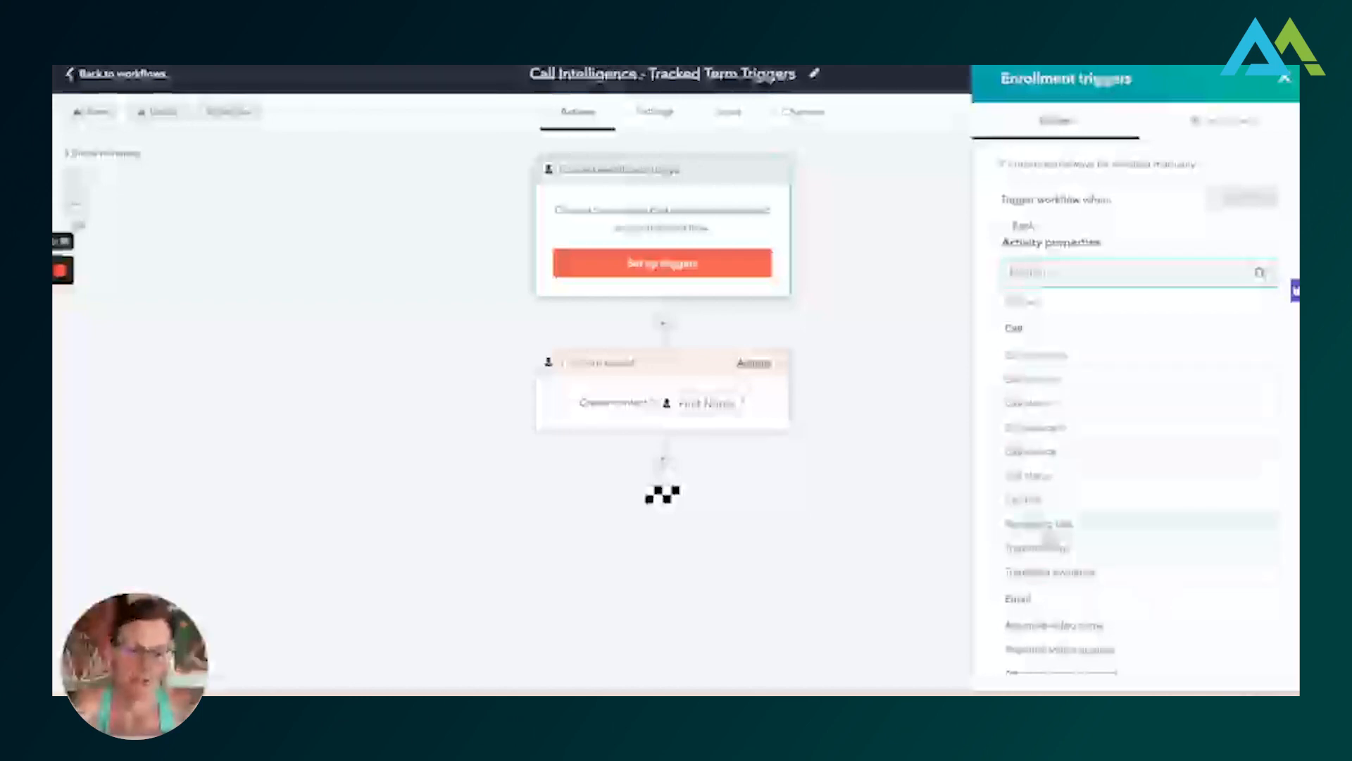
{"action": "left_click", "coordinate": [1085, 555]}
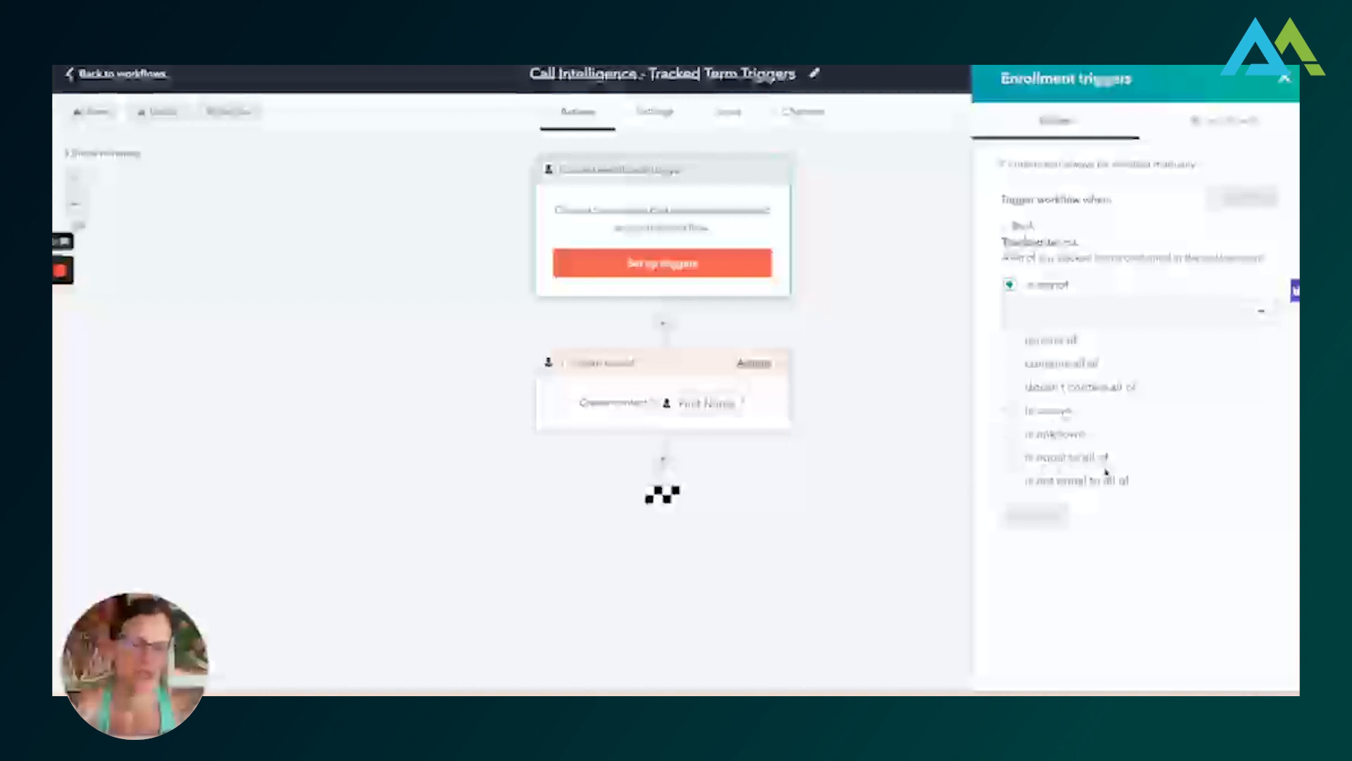
{"action": "left_click", "coordinate": [1114, 317]}
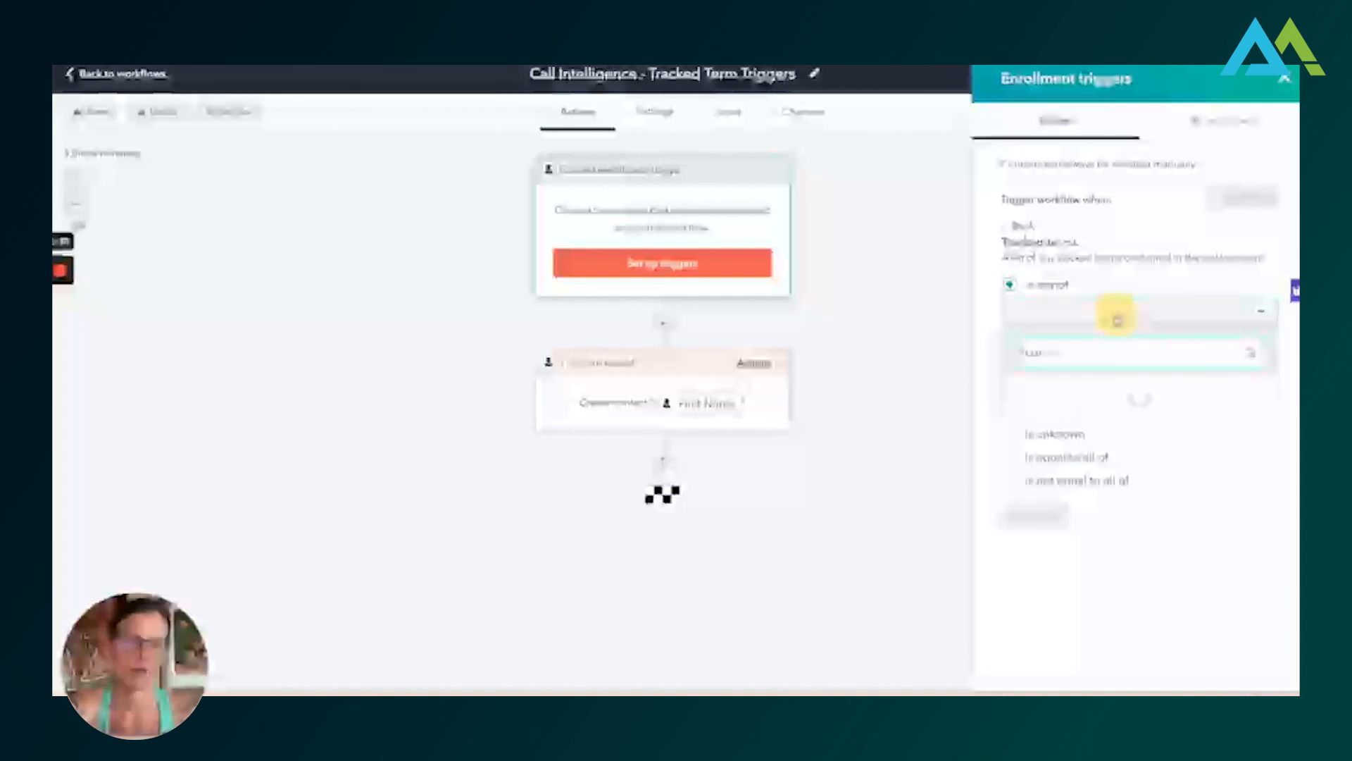
{"action": "left_click", "coordinate": [1032, 390]}
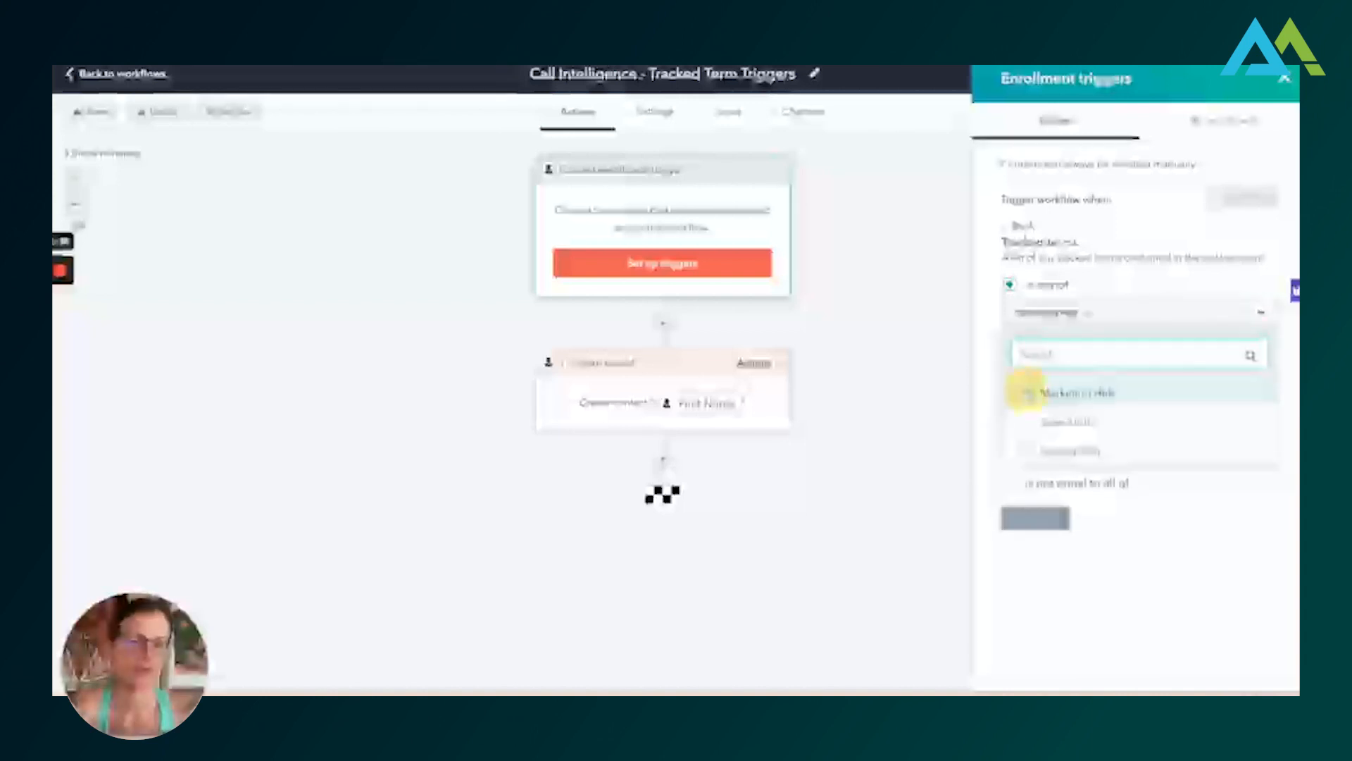
{"action": "left_click", "coordinate": [1163, 578]}
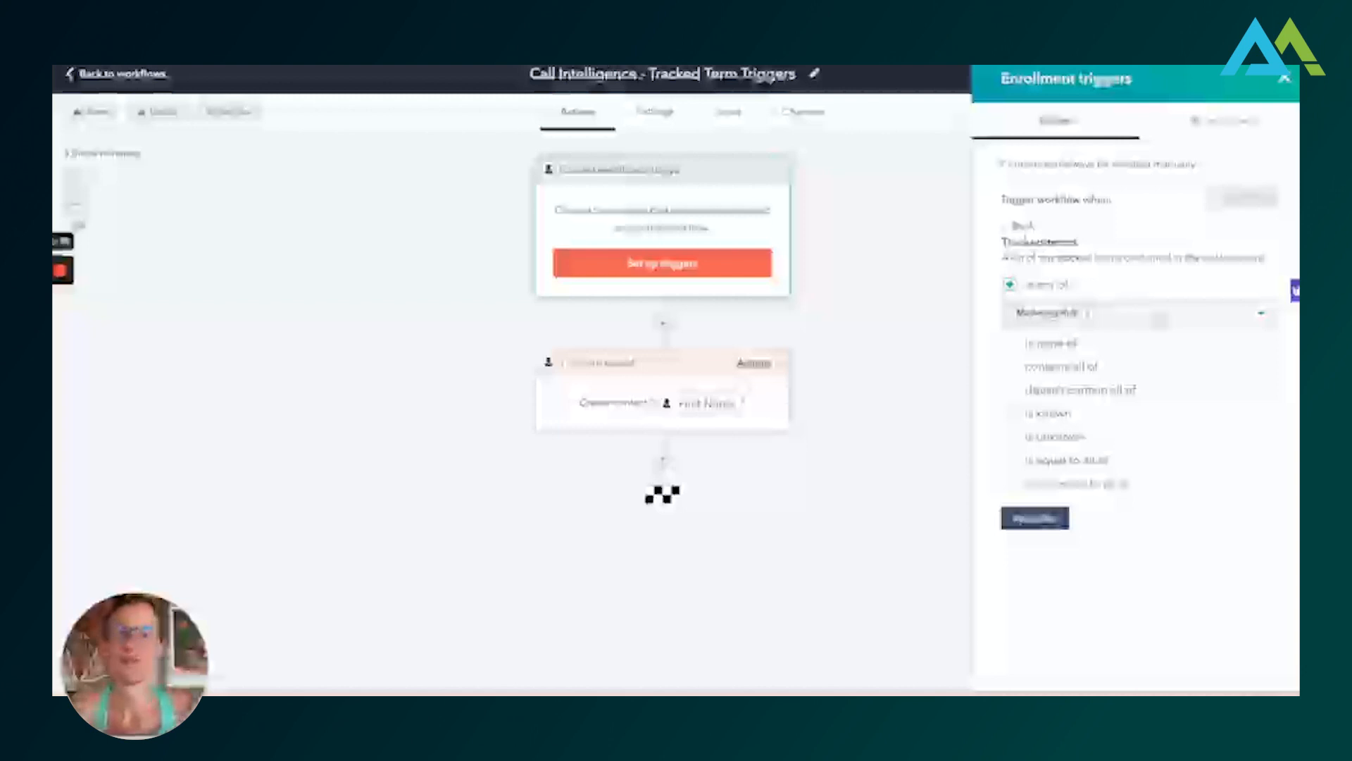
{"action": "left_click", "coordinate": [1039, 520]}
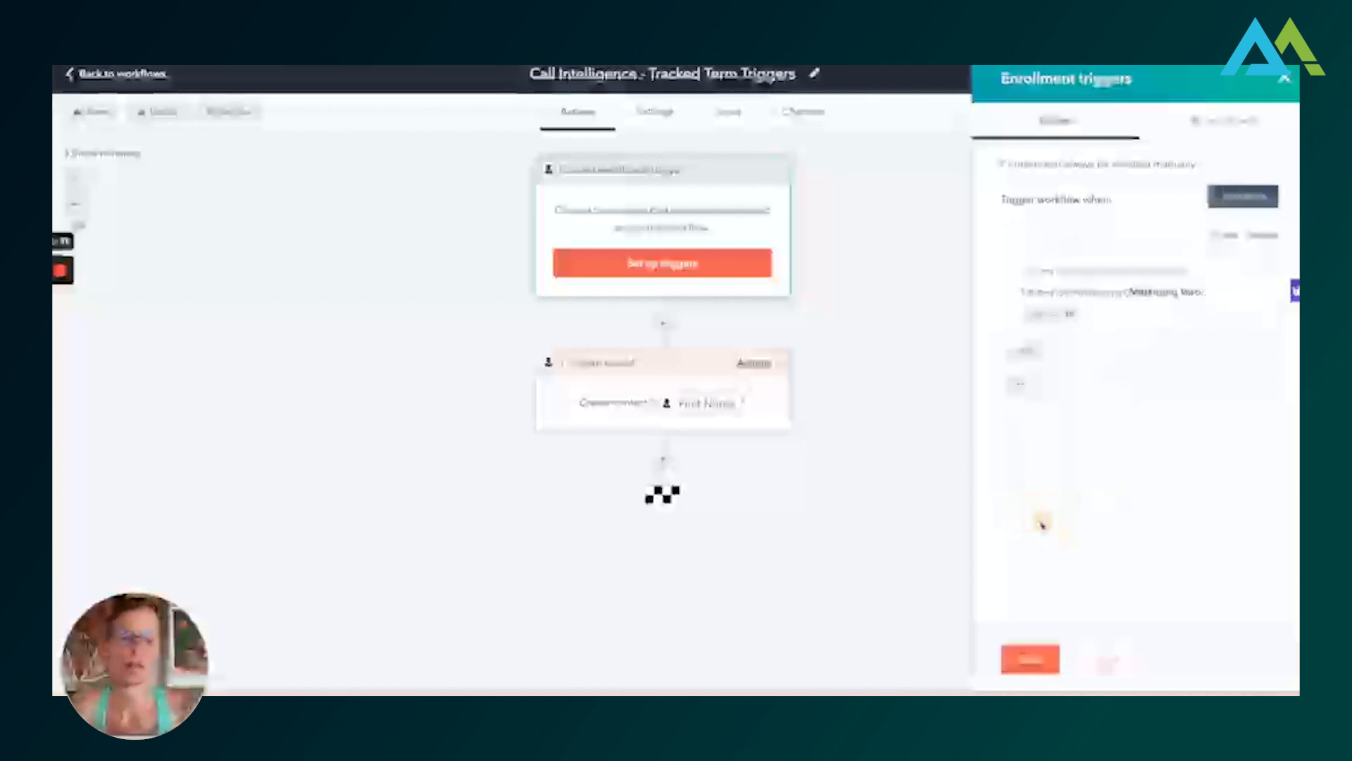
- Add a second activity condition to the same group: call title contains any of QBR or quarterly business review
{"action": "left_click", "coordinate": [1046, 317]}
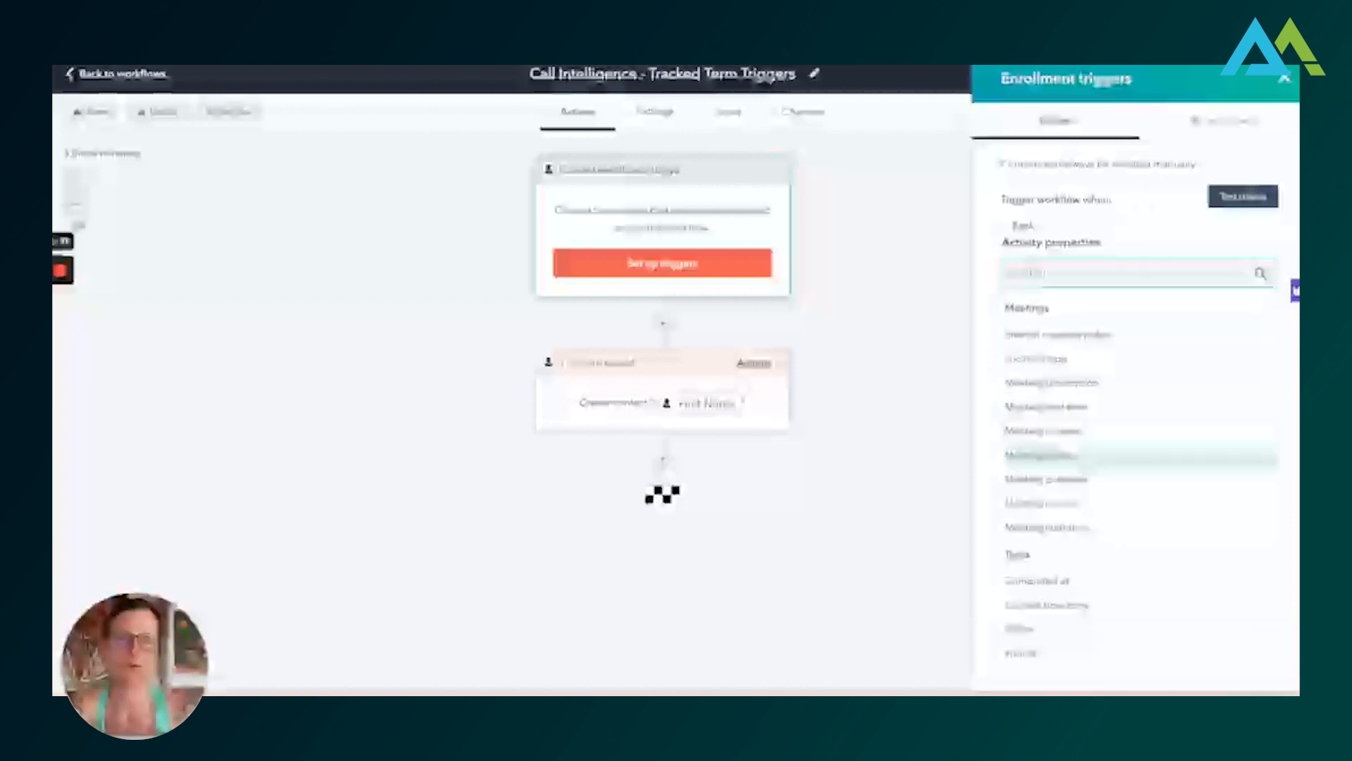
{"action": "scroll", "coordinate": [1088, 462], "scroll_direction": "down", "scroll_amount": 5}
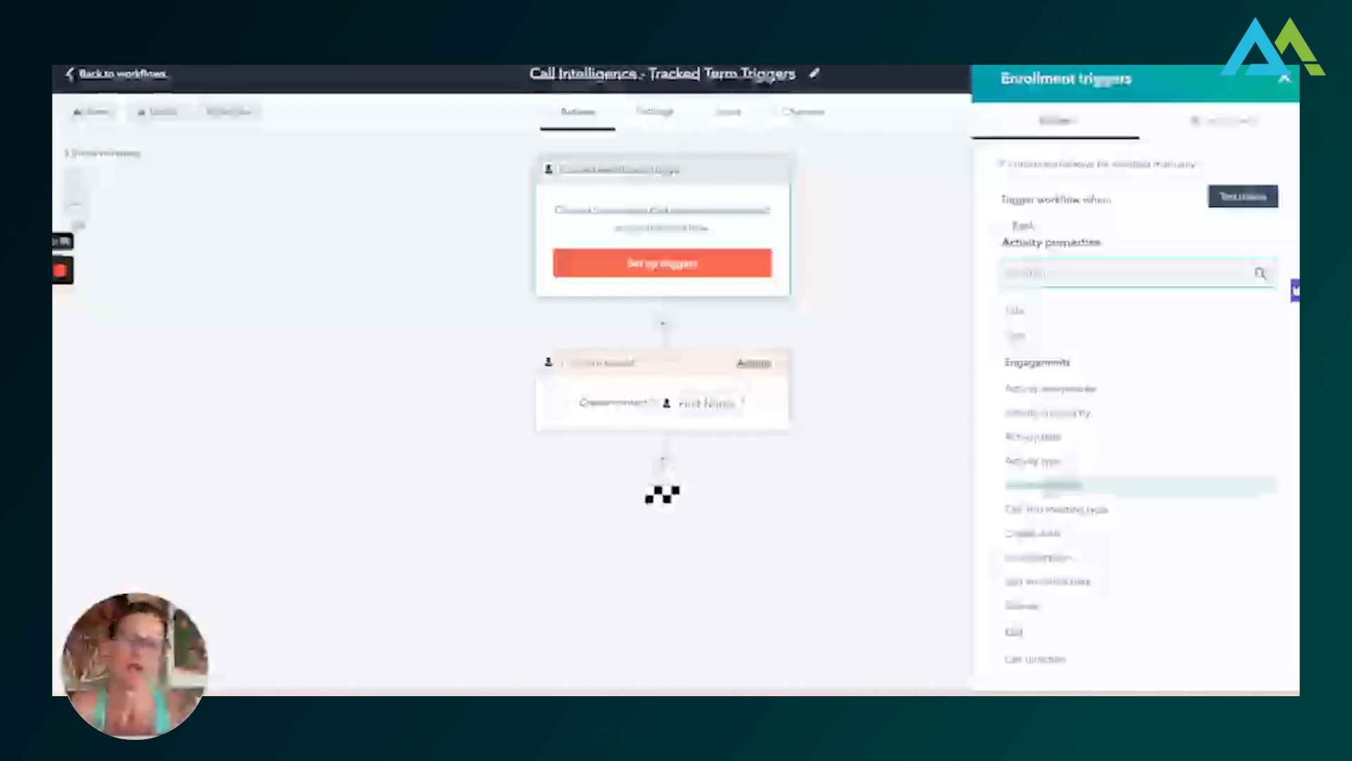
{"action": "scroll", "coordinate": [1057, 486], "scroll_direction": "down", "scroll_amount": 8}
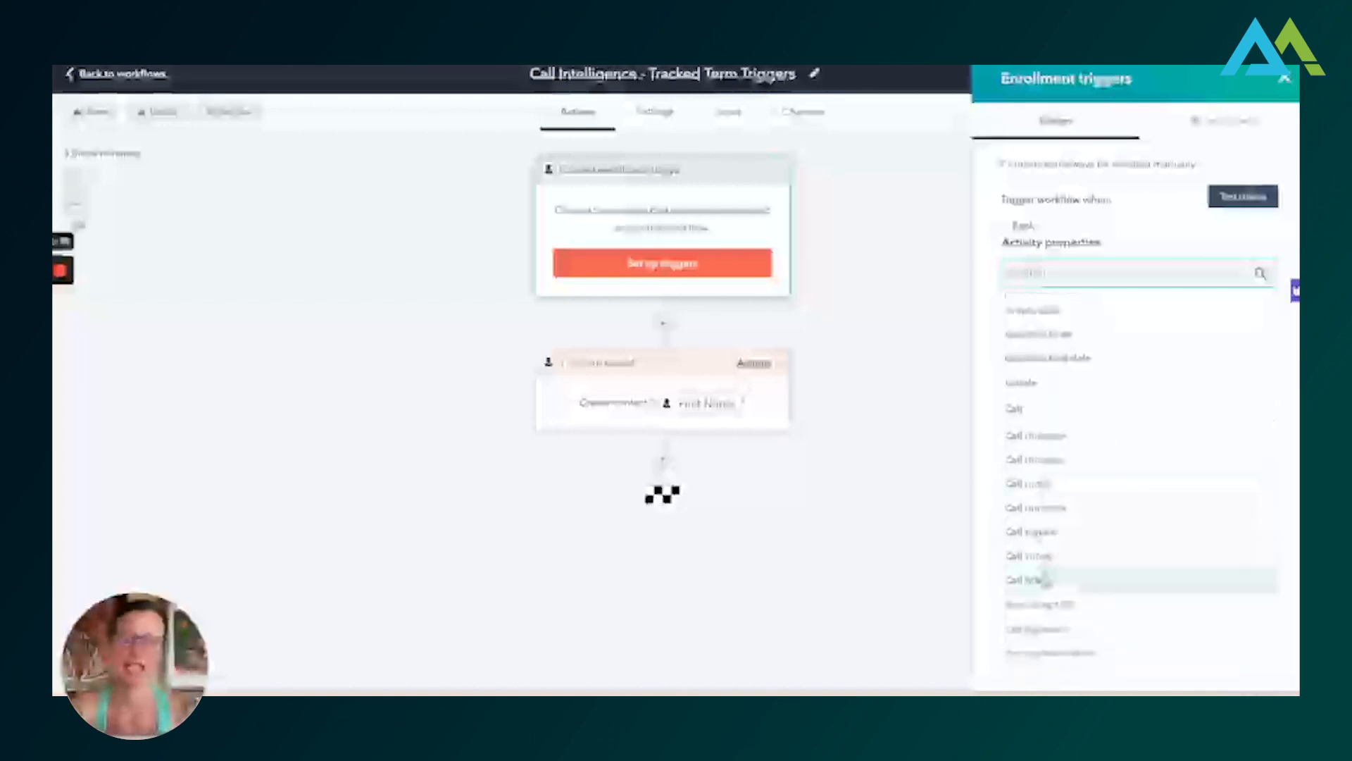
{"action": "left_click", "coordinate": [1042, 579]}
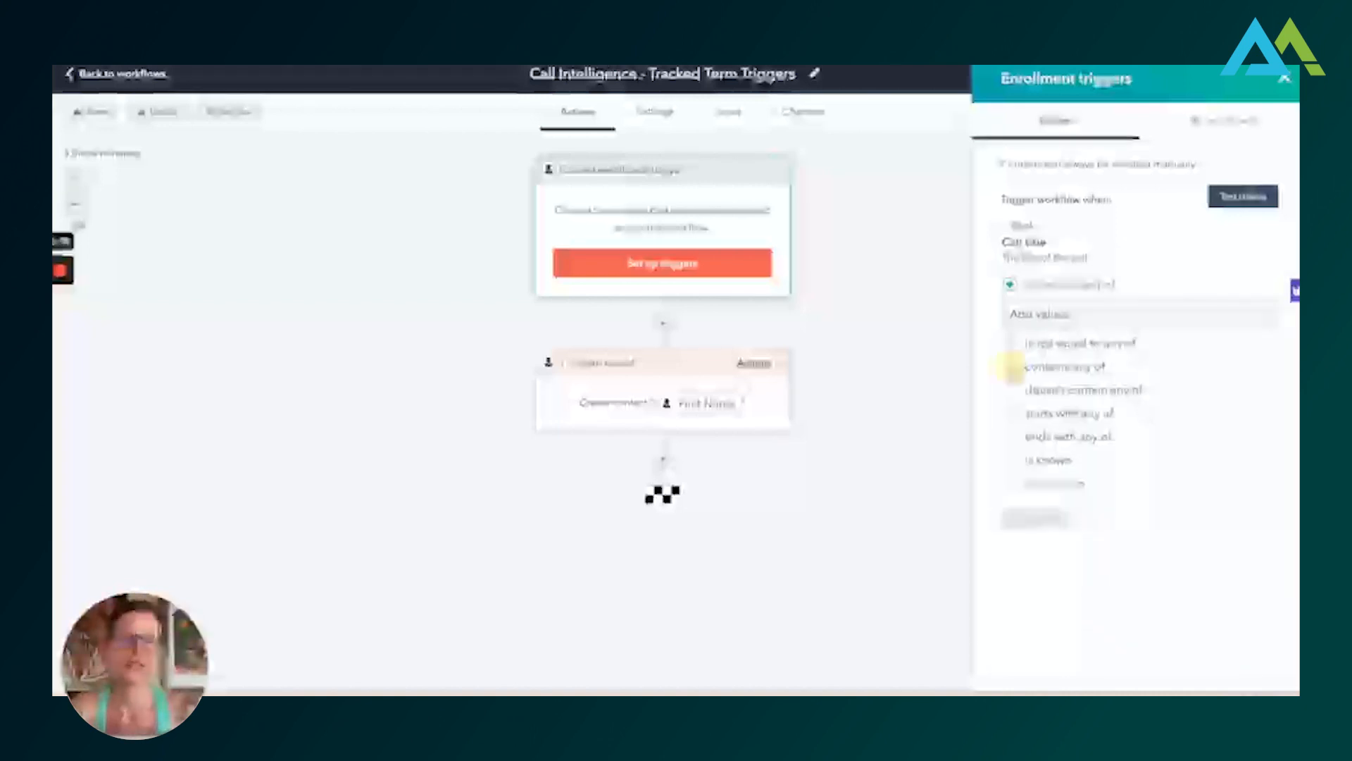
{"action": "left_click", "coordinate": [1019, 366]}
{"action": "type", "text": "call"}
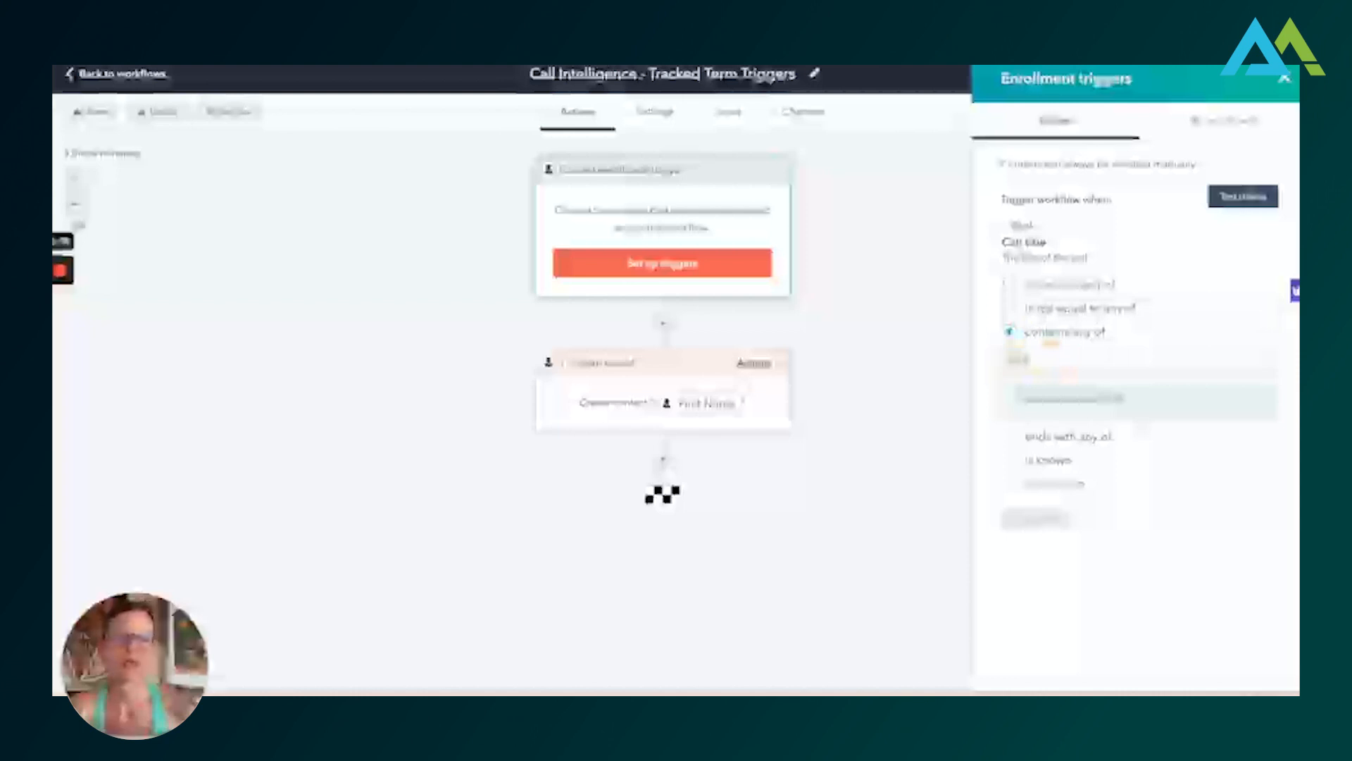
{"action": "key", "text": "Return"}
{"action": "type", "text": "summarizing"}
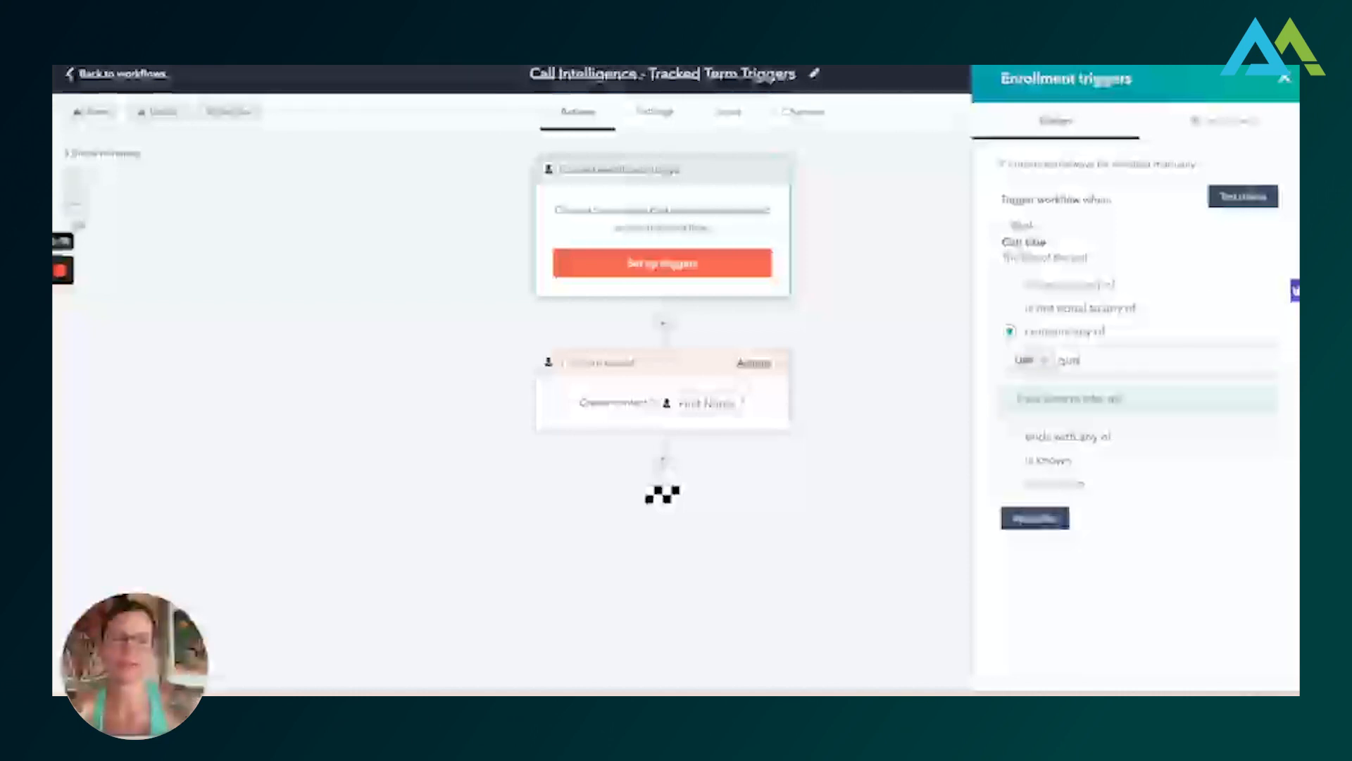
{"action": "type", "text": " contract renewal"}
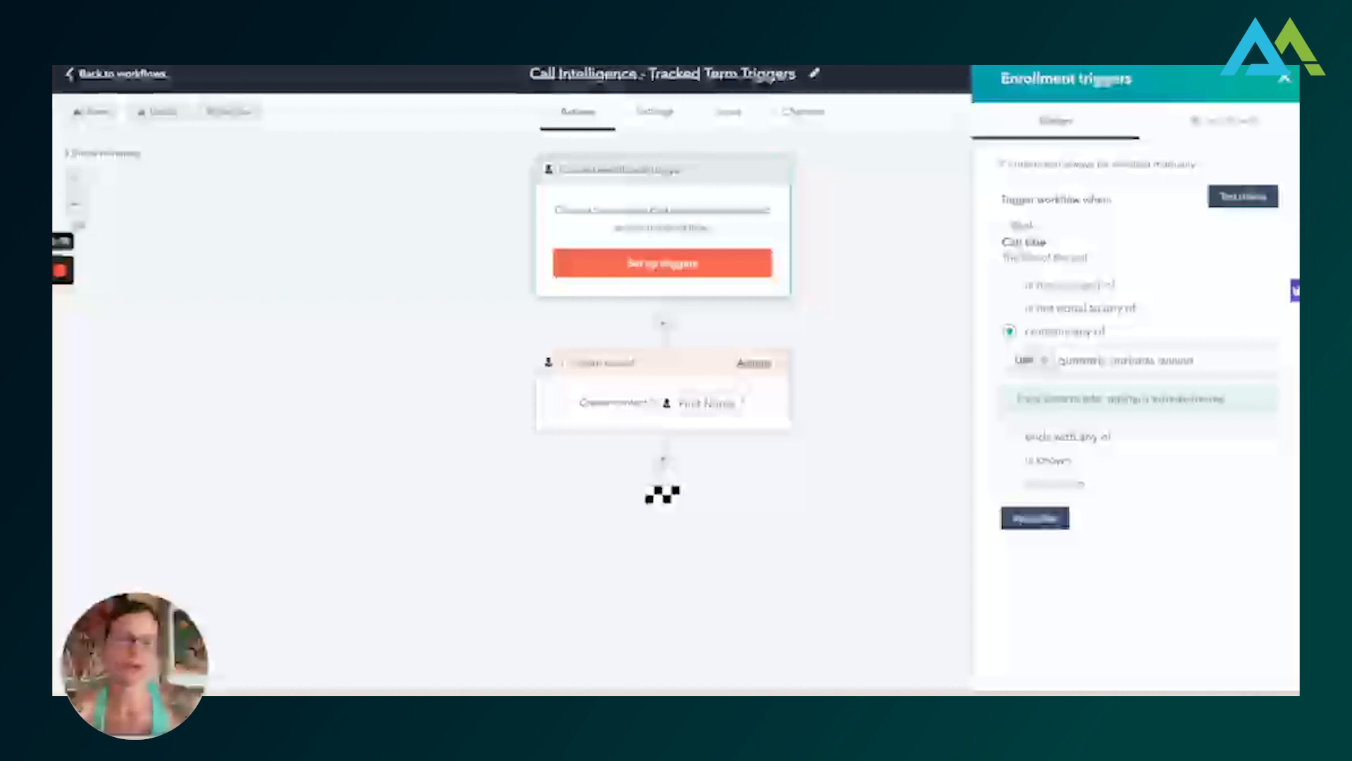
{"action": "key", "text": "Return"}
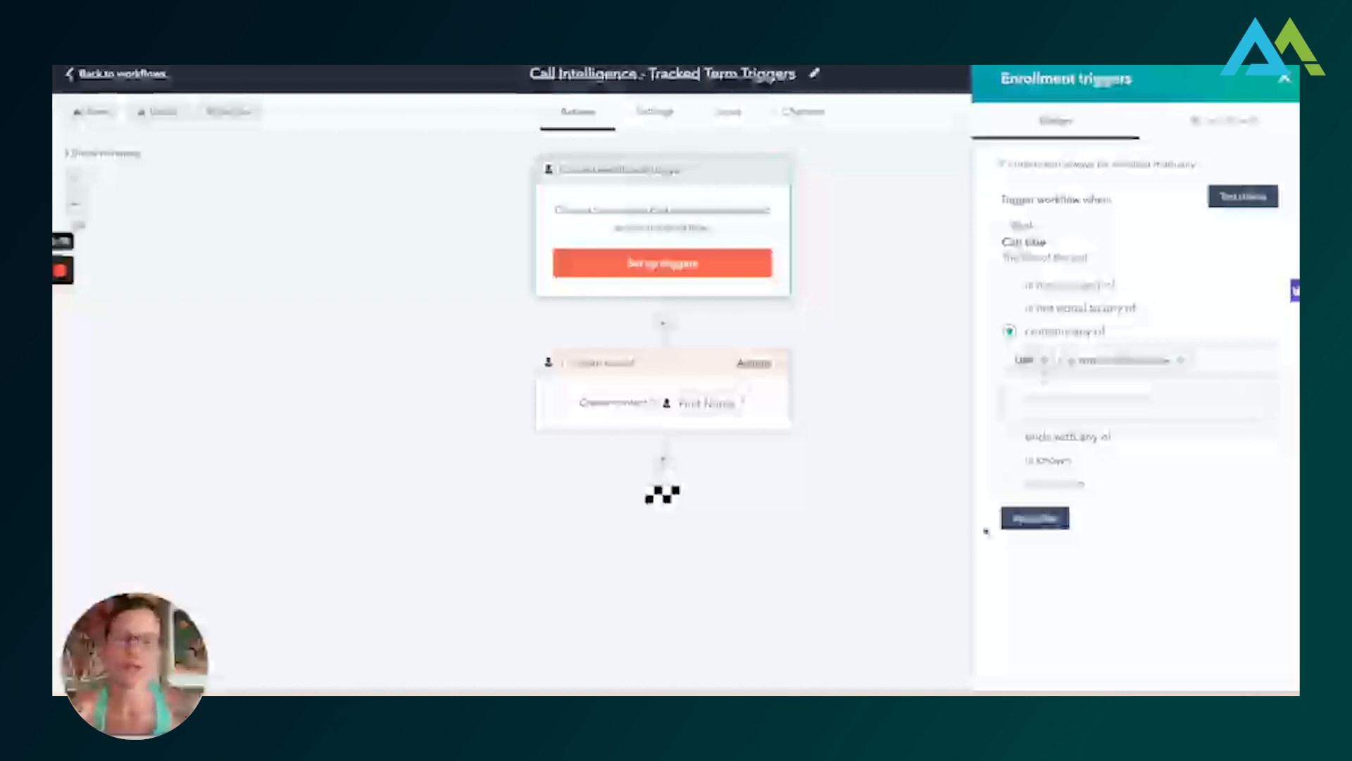
{"action": "left_click", "coordinate": [1033, 519]}
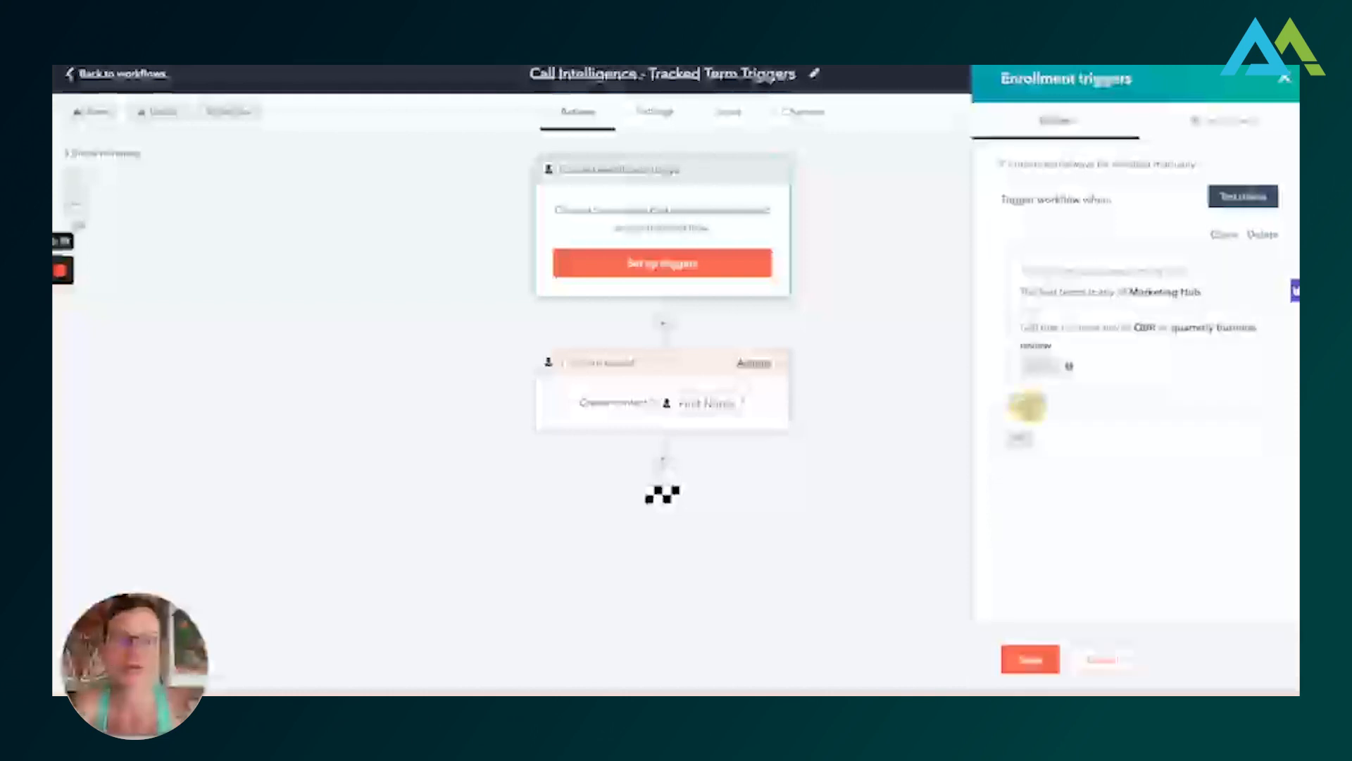
- Add a line item condition to the trigger: product name doesn't contain any of "marketing hub"
{"action": "left_click", "coordinate": [1027, 405]}
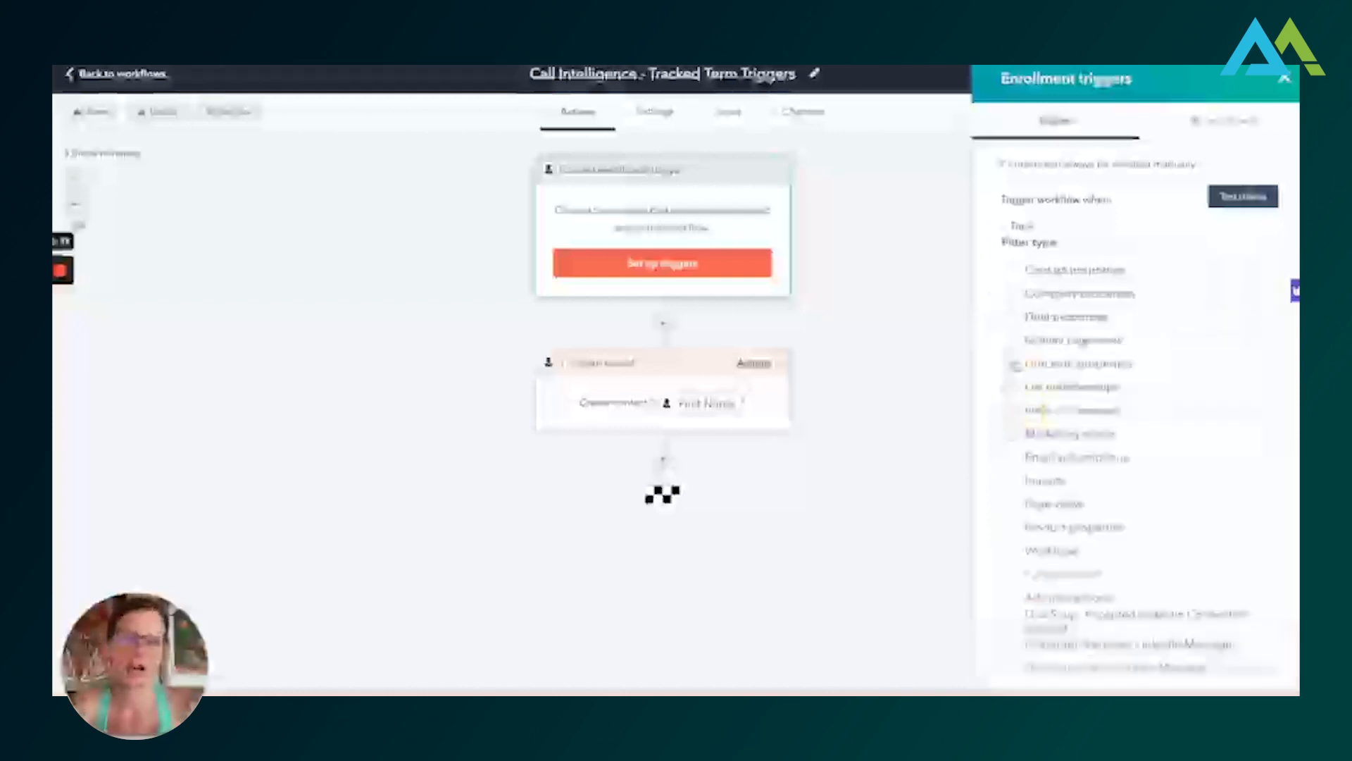
{"action": "left_click", "coordinate": [1014, 363]}
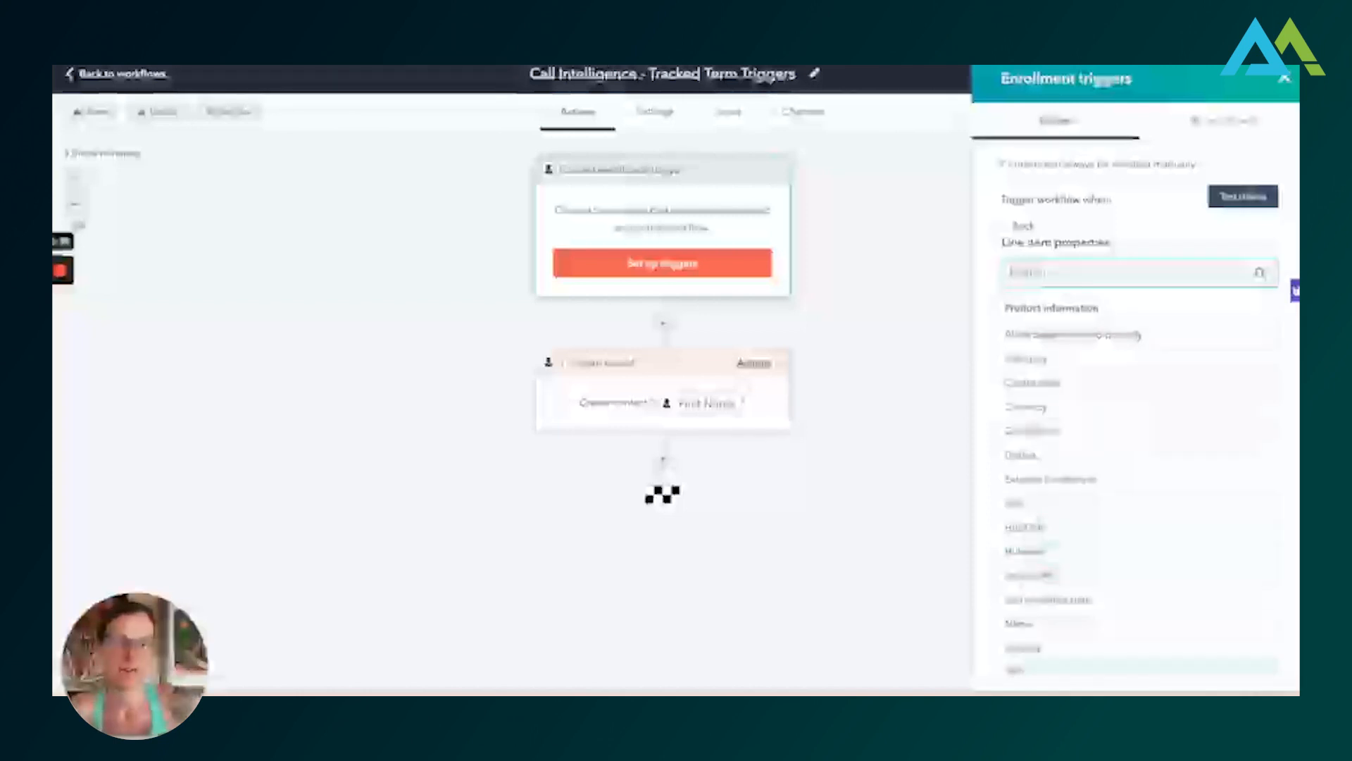
{"action": "left_click", "coordinate": [1025, 648]}
{"action": "left_click", "coordinate": [1010, 354]}
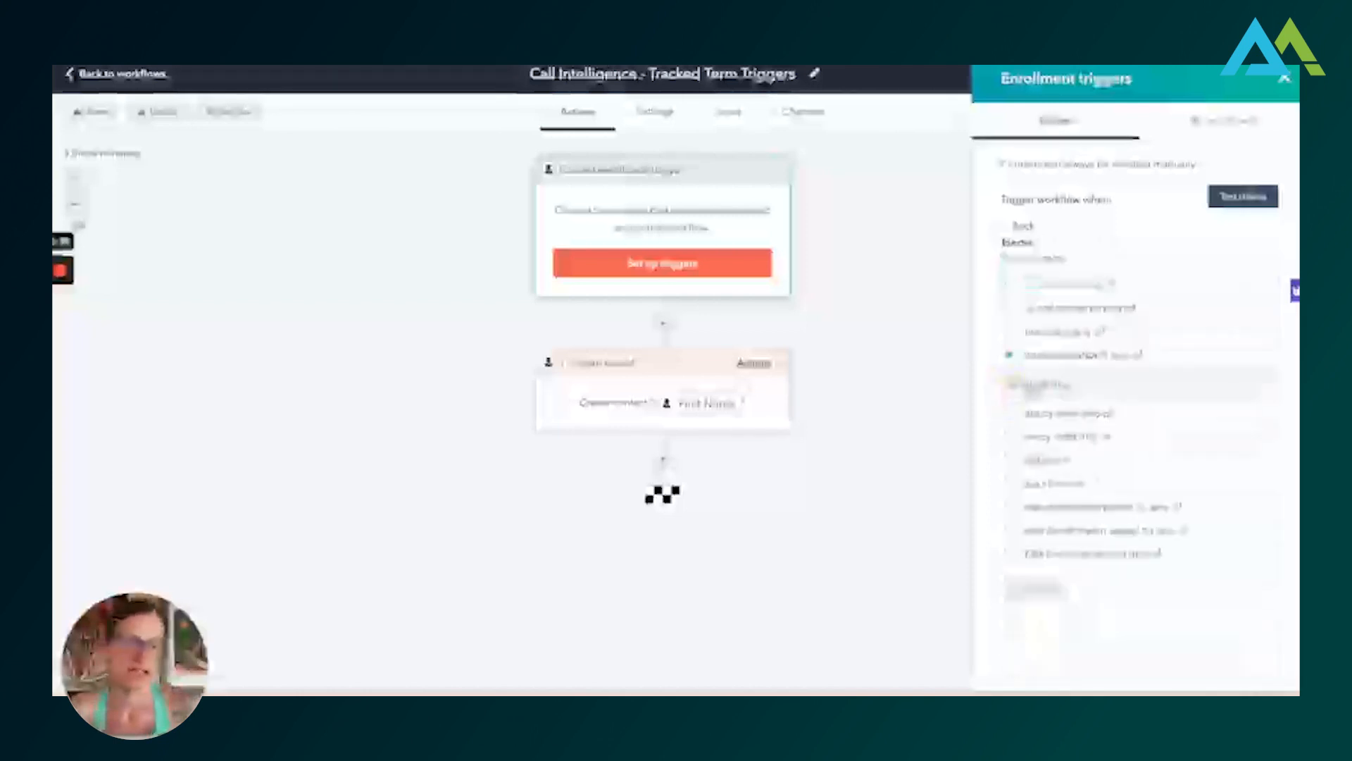
{"action": "type", "text": "marketing fun"}
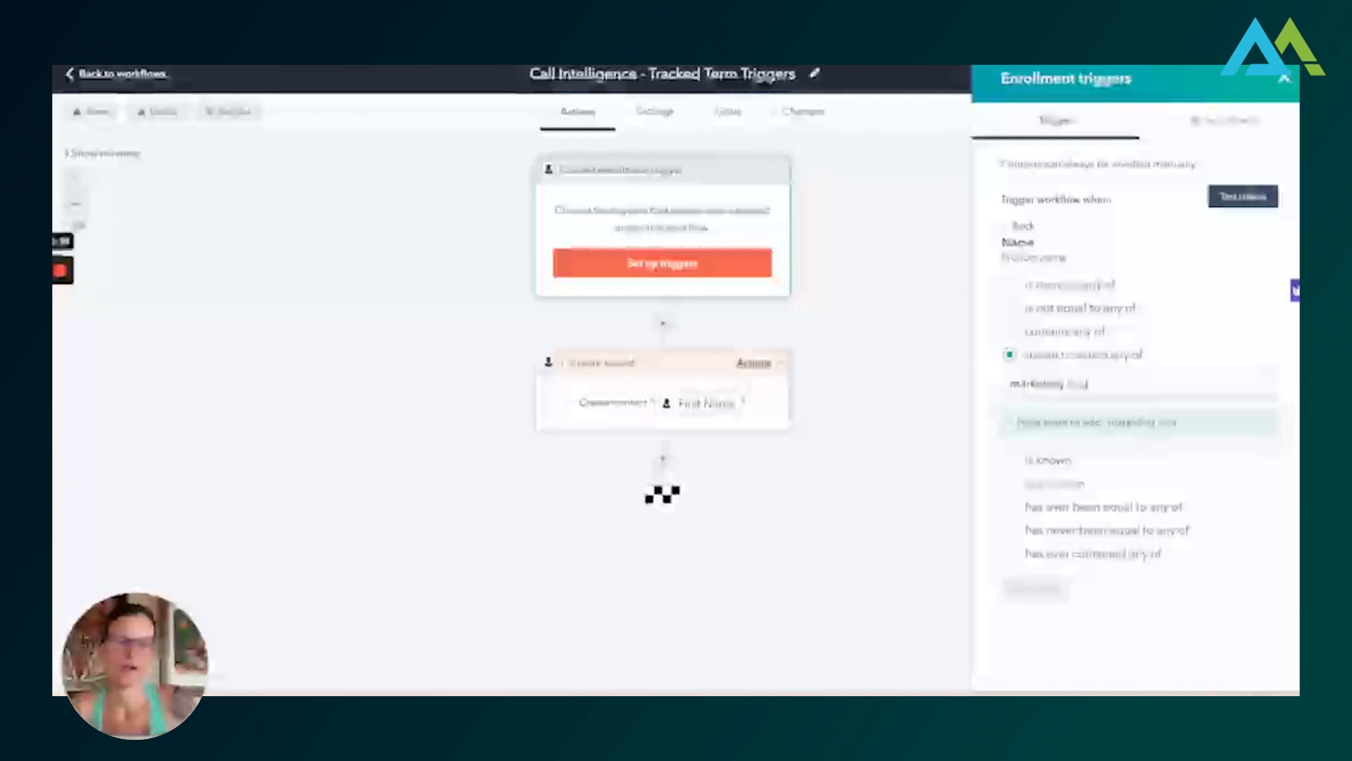
{"action": "key", "text": "Return"}
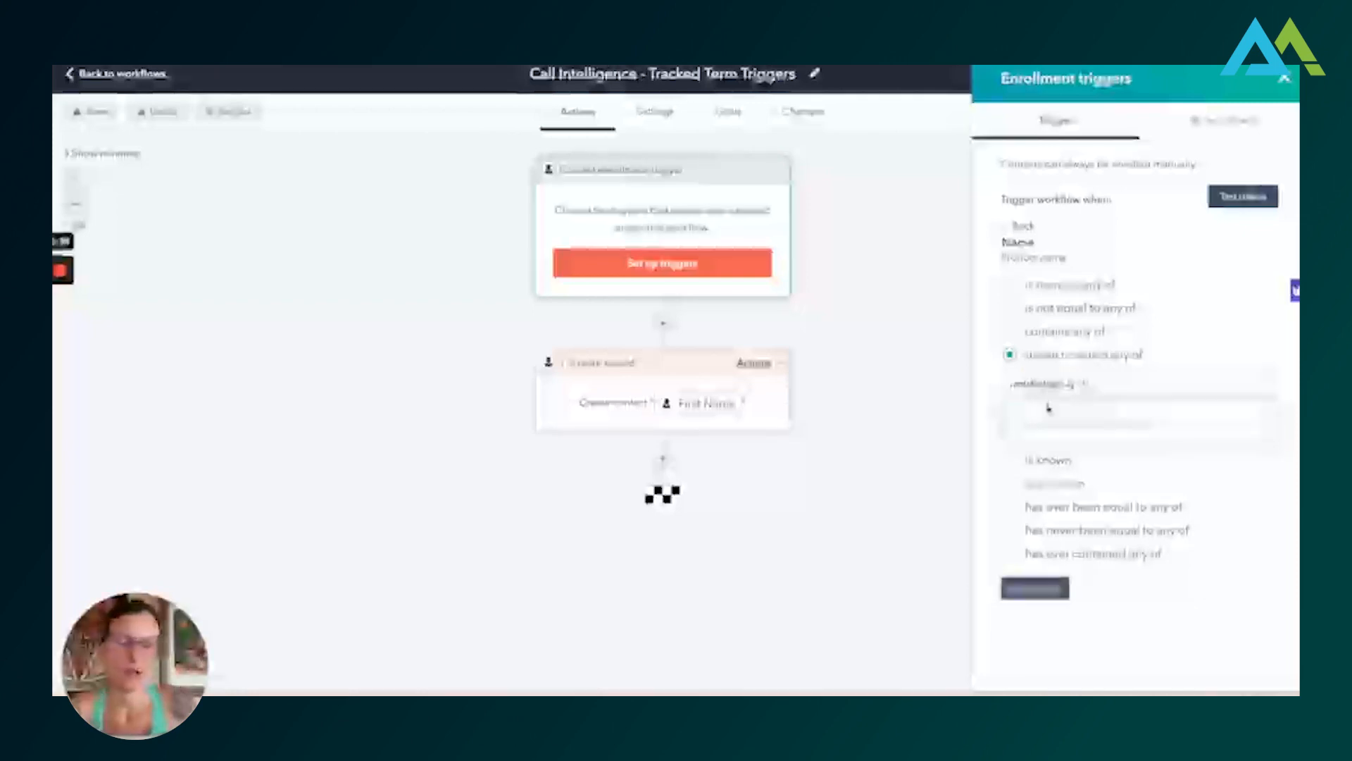
{"action": "key", "text": "BackSpace"}
{"action": "type", "text": "marketing hub"}
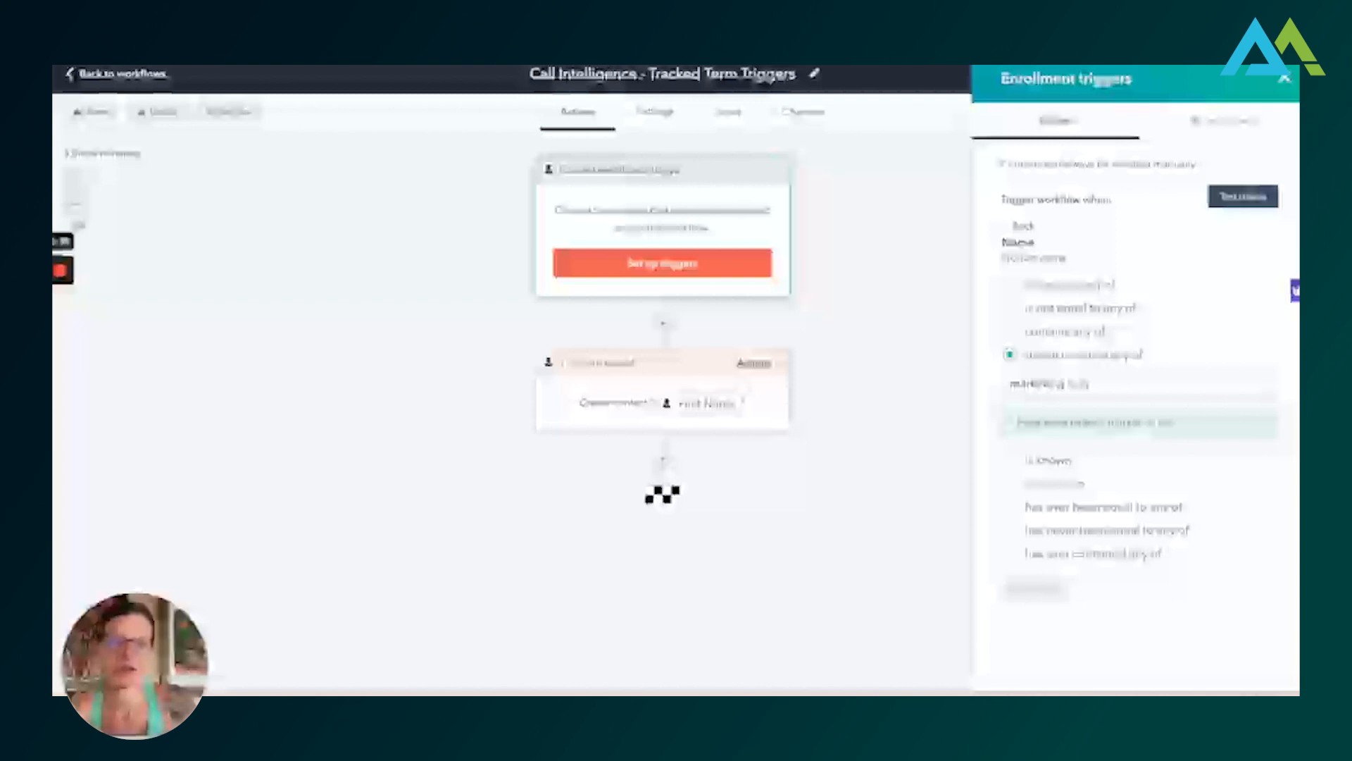
{"action": "key", "text": "Return"}
{"action": "left_click", "coordinate": [1025, 591]}
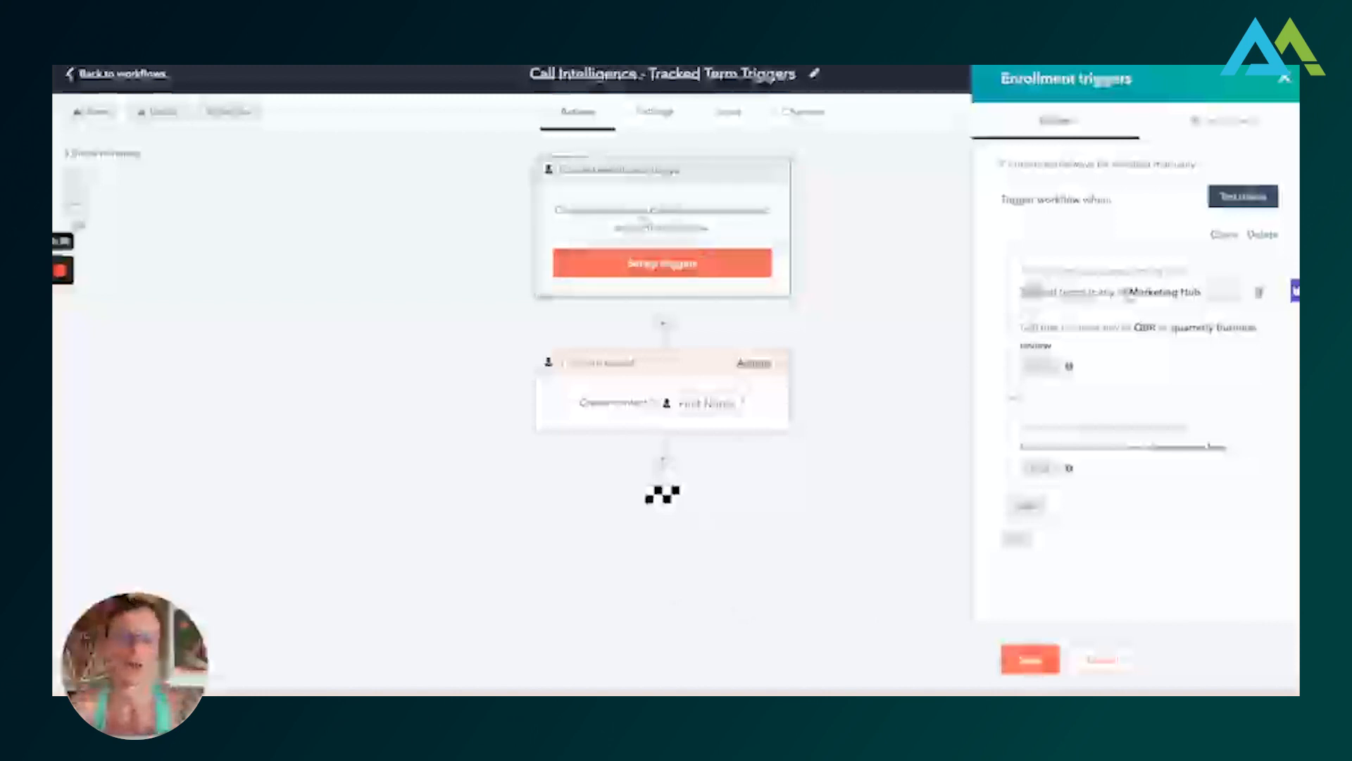
- Open the Create record action and browse the actions that can be added after it, including internal and external communication
{"action": "left_click", "coordinate": [782, 423]}
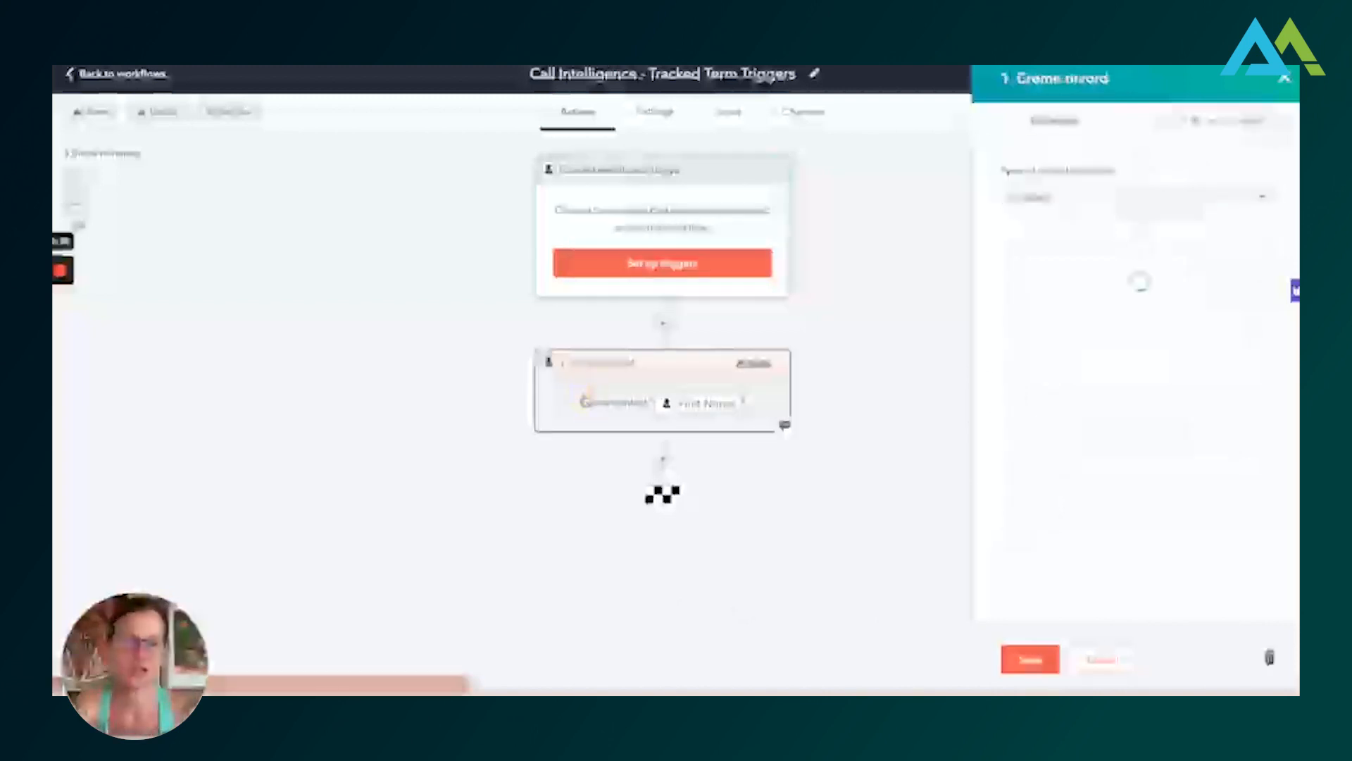
{"action": "left_click", "coordinate": [662, 459]}
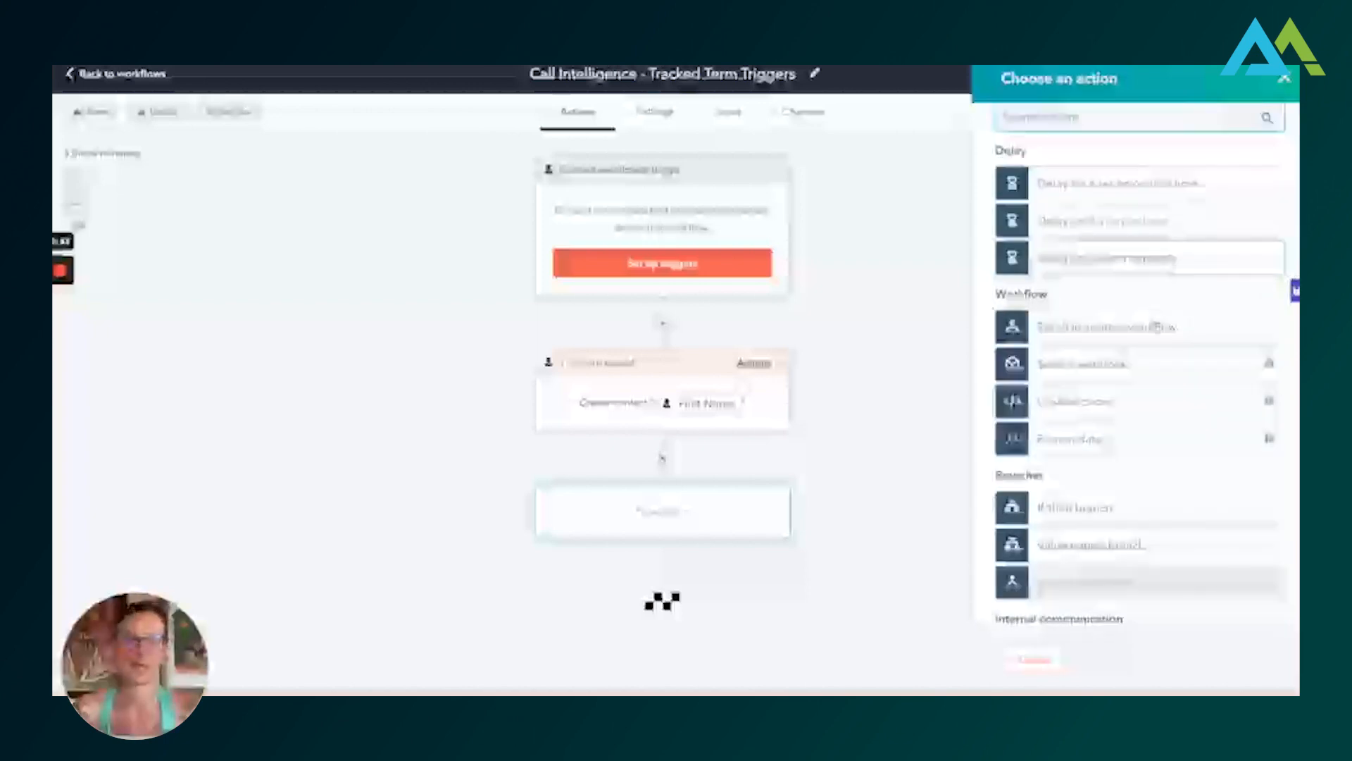
{"action": "scroll", "coordinate": [1161, 322], "scroll_direction": "down", "scroll_amount": 5}
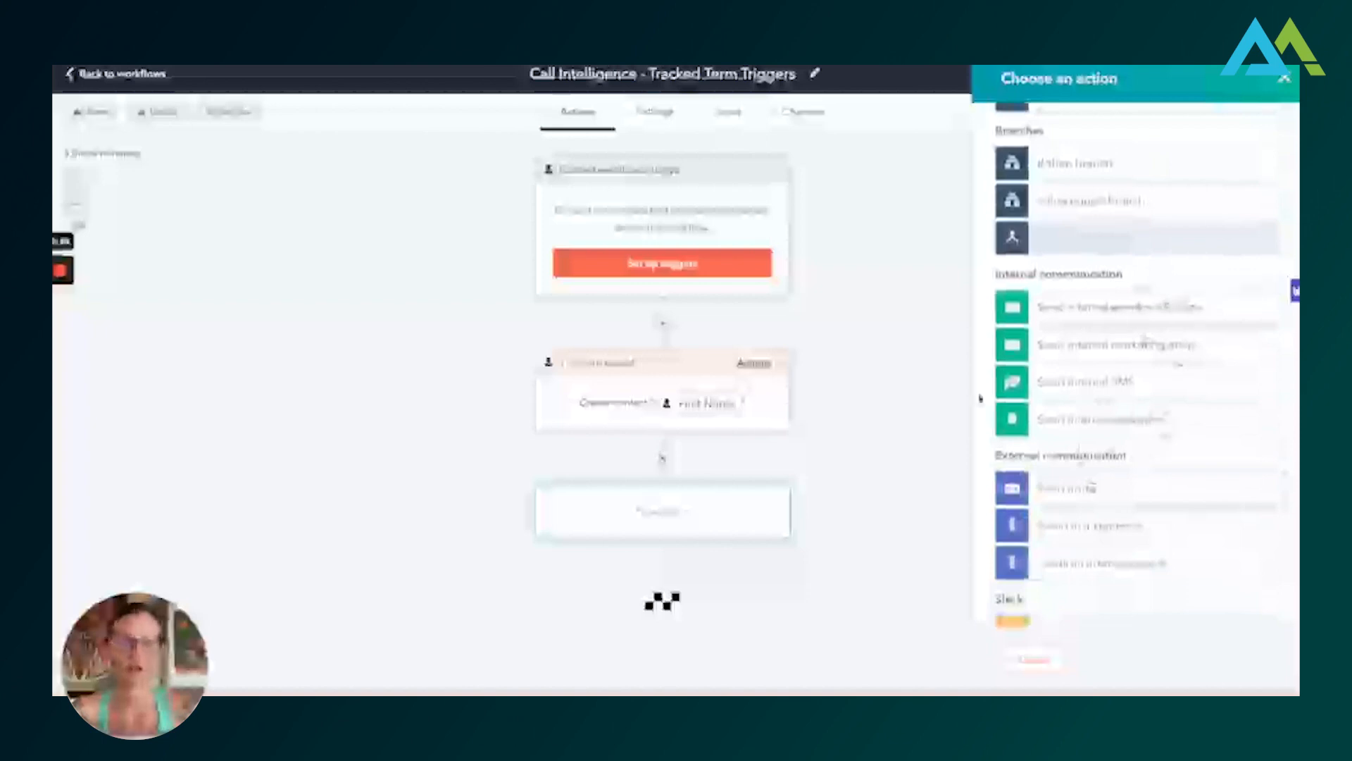
{"action": "scroll", "coordinate": [1106, 310], "scroll_direction": "down", "scroll_amount": 2}
{"action": "scroll", "coordinate": [1106, 310], "scroll_direction": "down", "scroll_amount": 3}
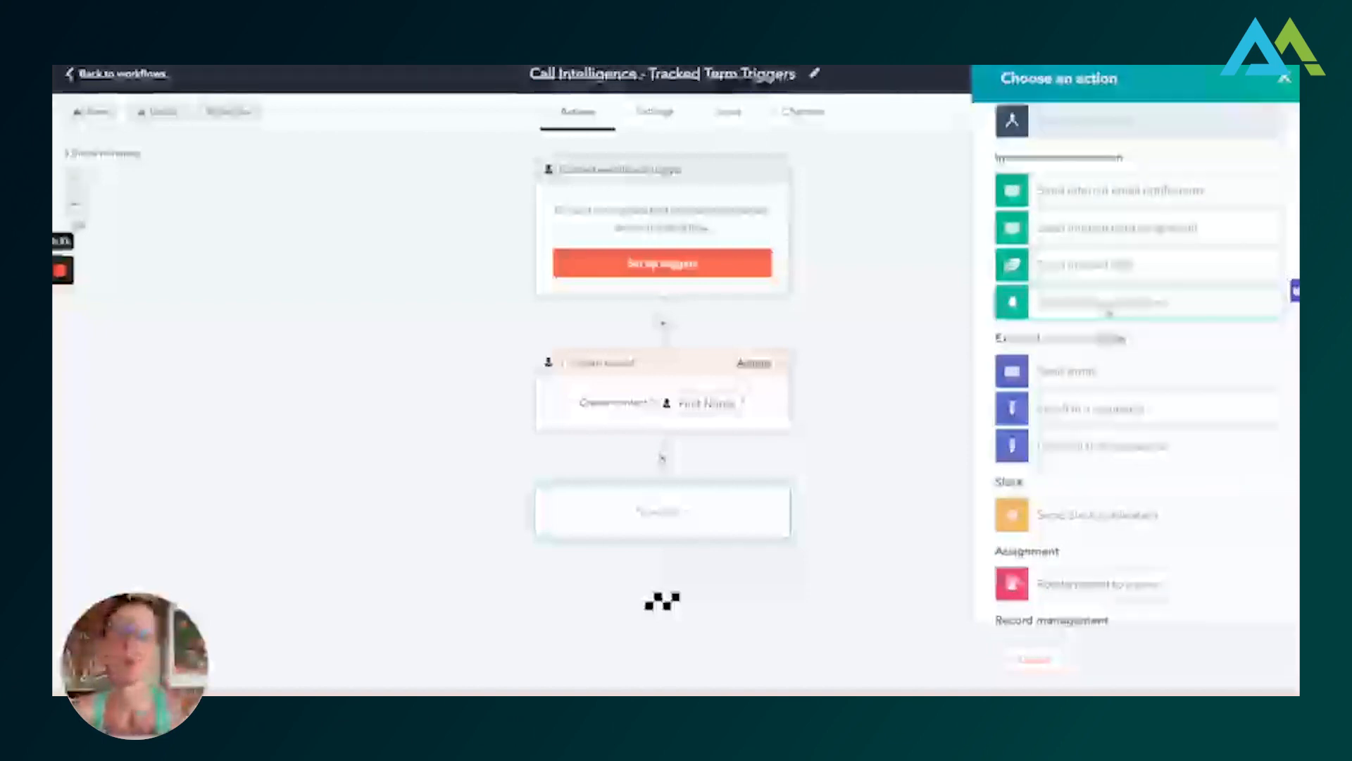
- Reopen the enrollment triggers and browse the call fields among the activity properties
{"action": "left_click", "coordinate": [683, 204]}
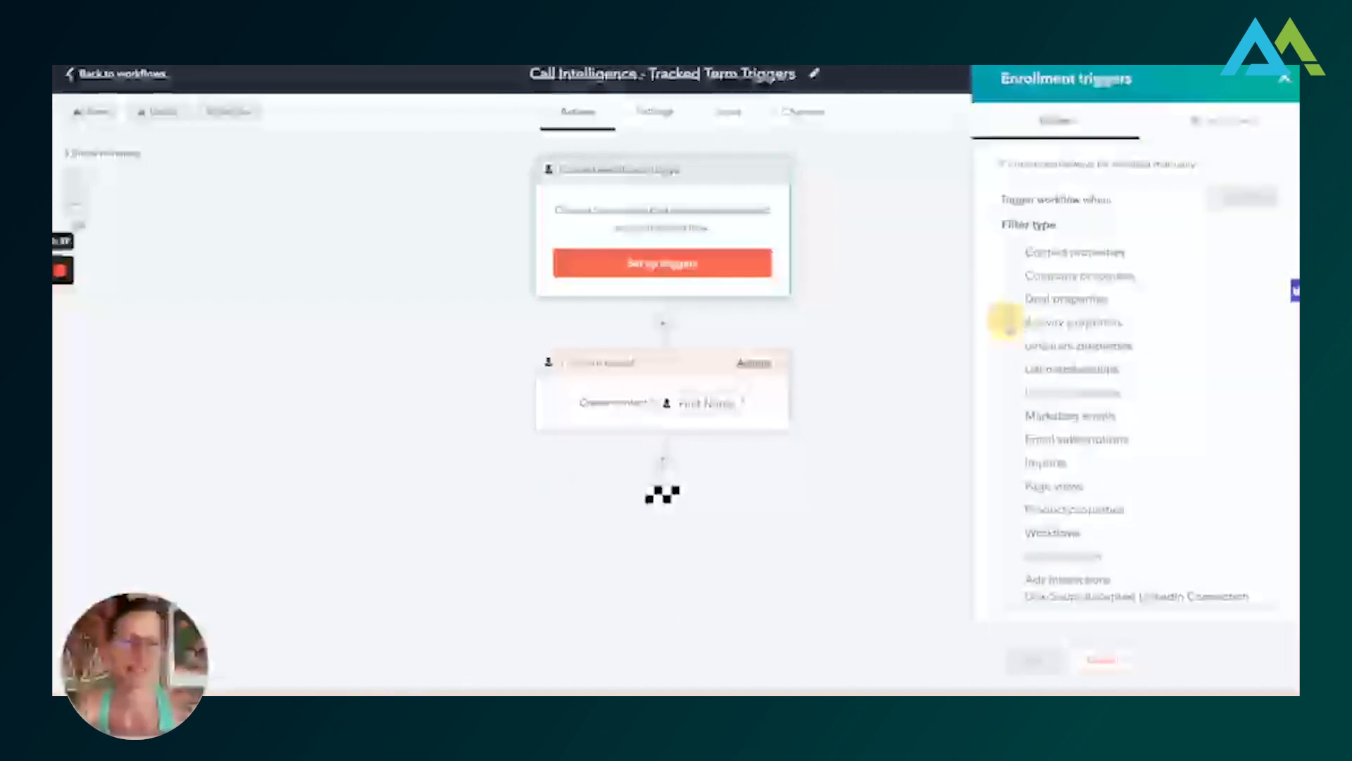
{"action": "left_click", "coordinate": [1007, 321]}
{"action": "scroll", "coordinate": [1069, 363], "scroll_direction": "down", "scroll_amount": 10}
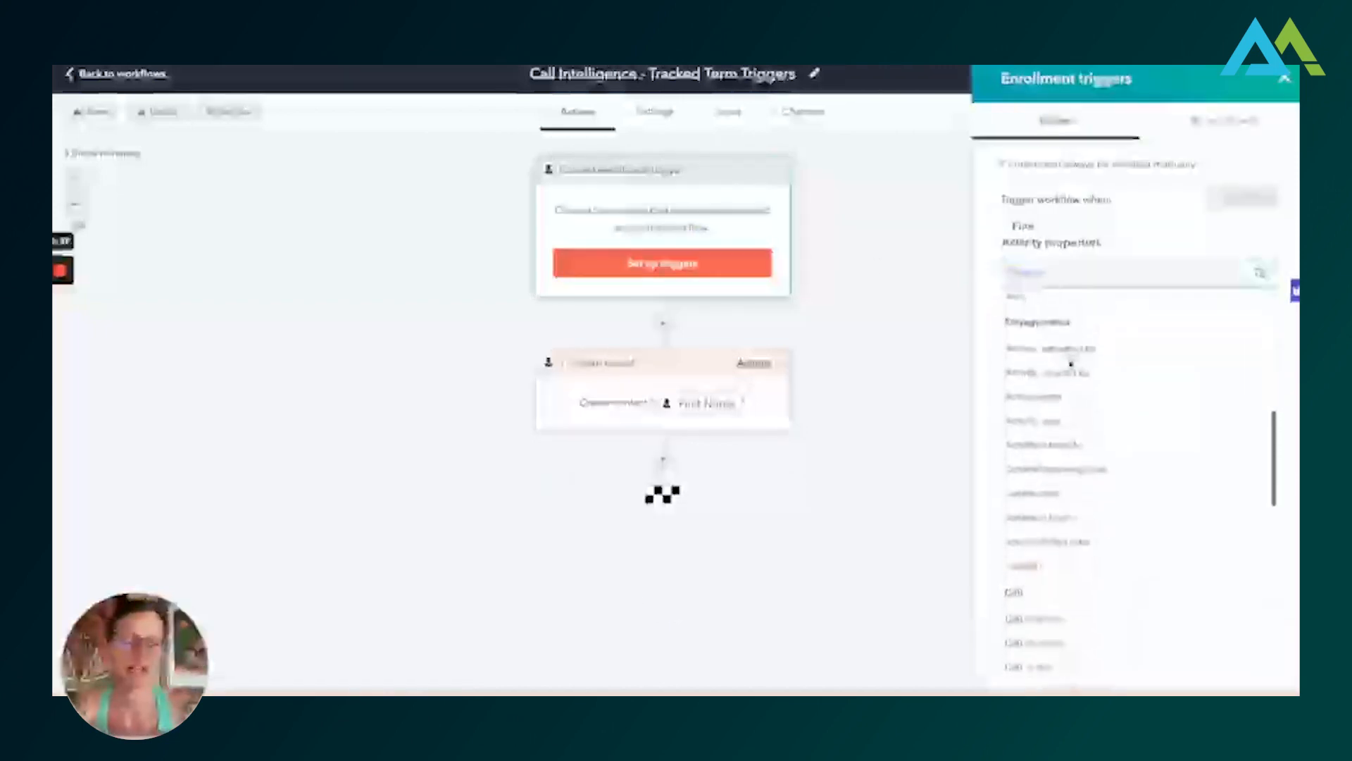
{"action": "scroll", "coordinate": [1071, 359], "scroll_direction": "down", "scroll_amount": 3}
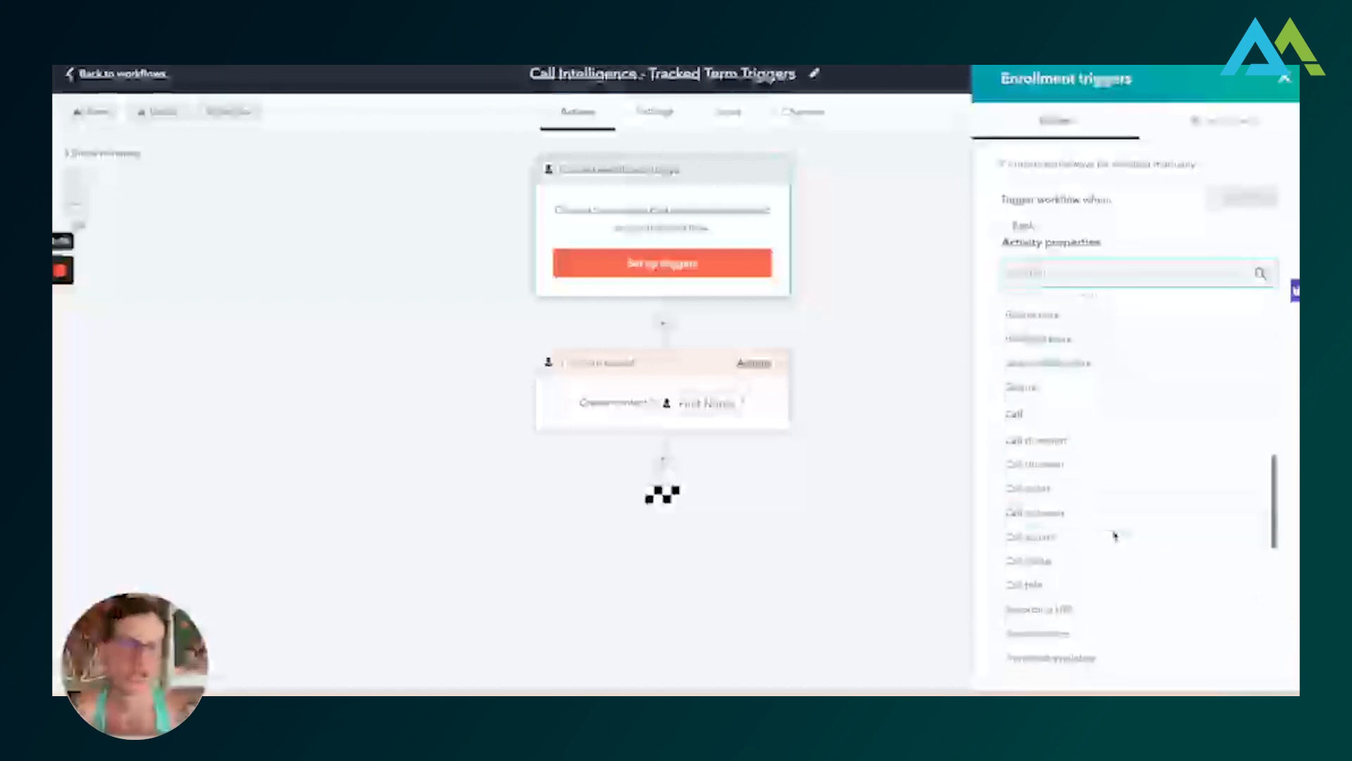
- Add an activity condition to the enrollment trigger that requires the call title to contain any of the entered keywords
{"action": "scroll", "coordinate": [1115, 535], "scroll_direction": "down", "scroll_amount": 1}
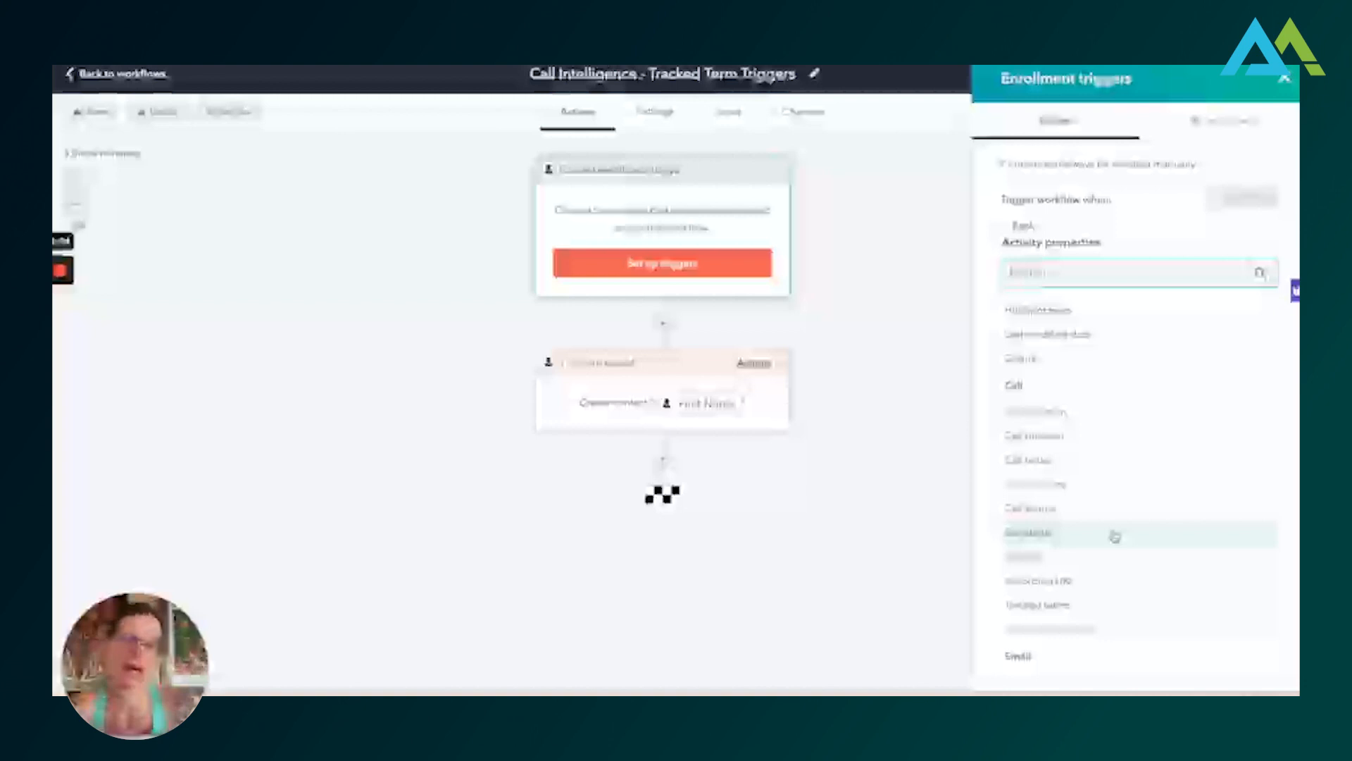
{"action": "left_click", "coordinate": [1067, 557]}
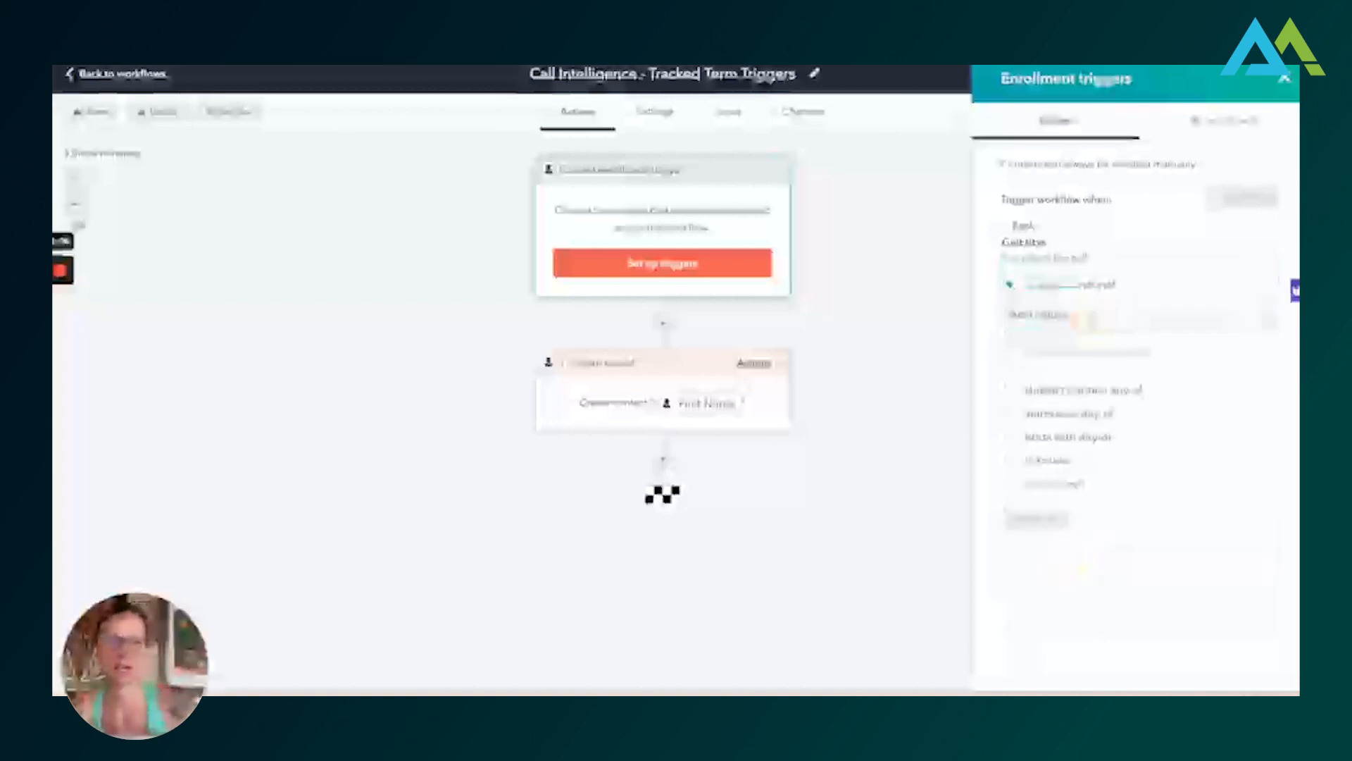
{"action": "left_click", "coordinate": [1054, 332]}
{"action": "left_click", "coordinate": [1040, 359]}
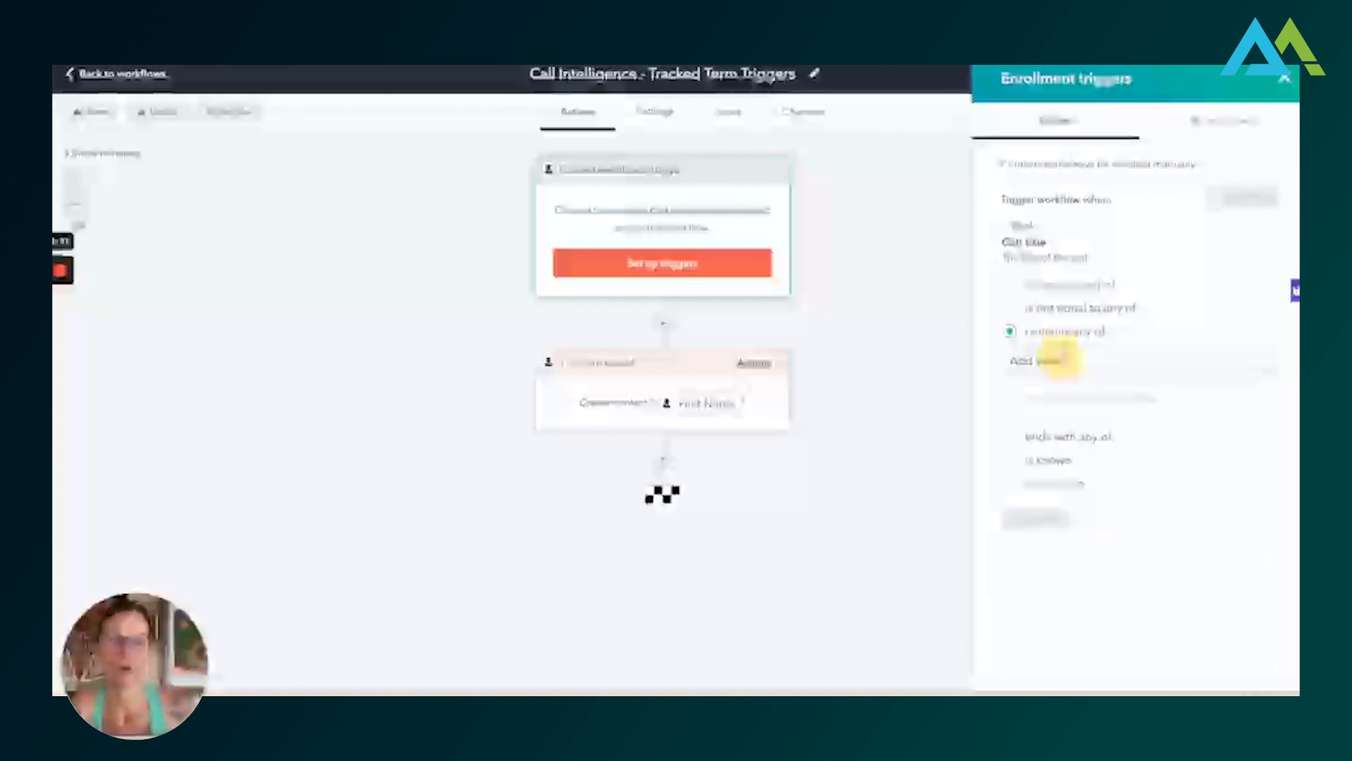
{"action": "left_click", "coordinate": [1074, 399]}
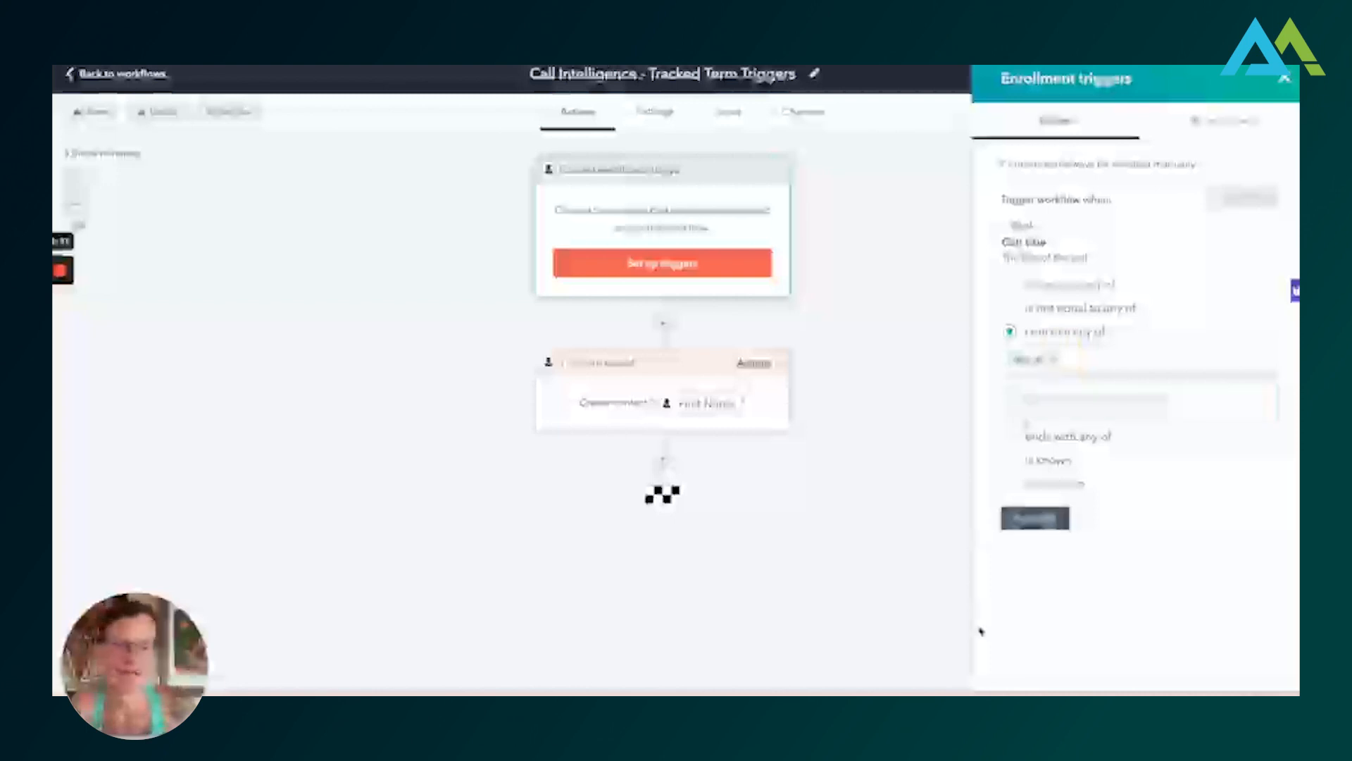
{"action": "left_click", "coordinate": [1057, 519]}
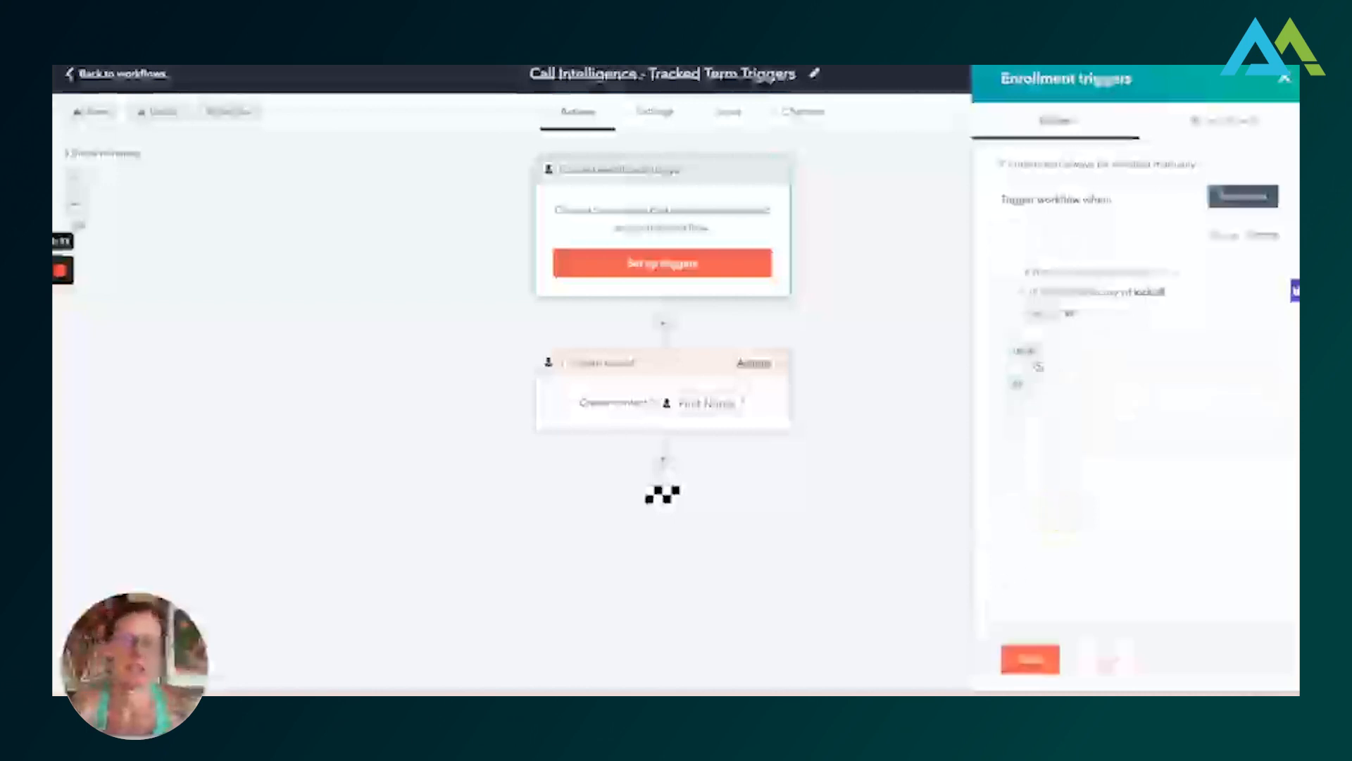
- Start a tracked terms condition in the same group with the contains all of operator, and search for the tracked term
{"action": "left_click", "coordinate": [1046, 317]}
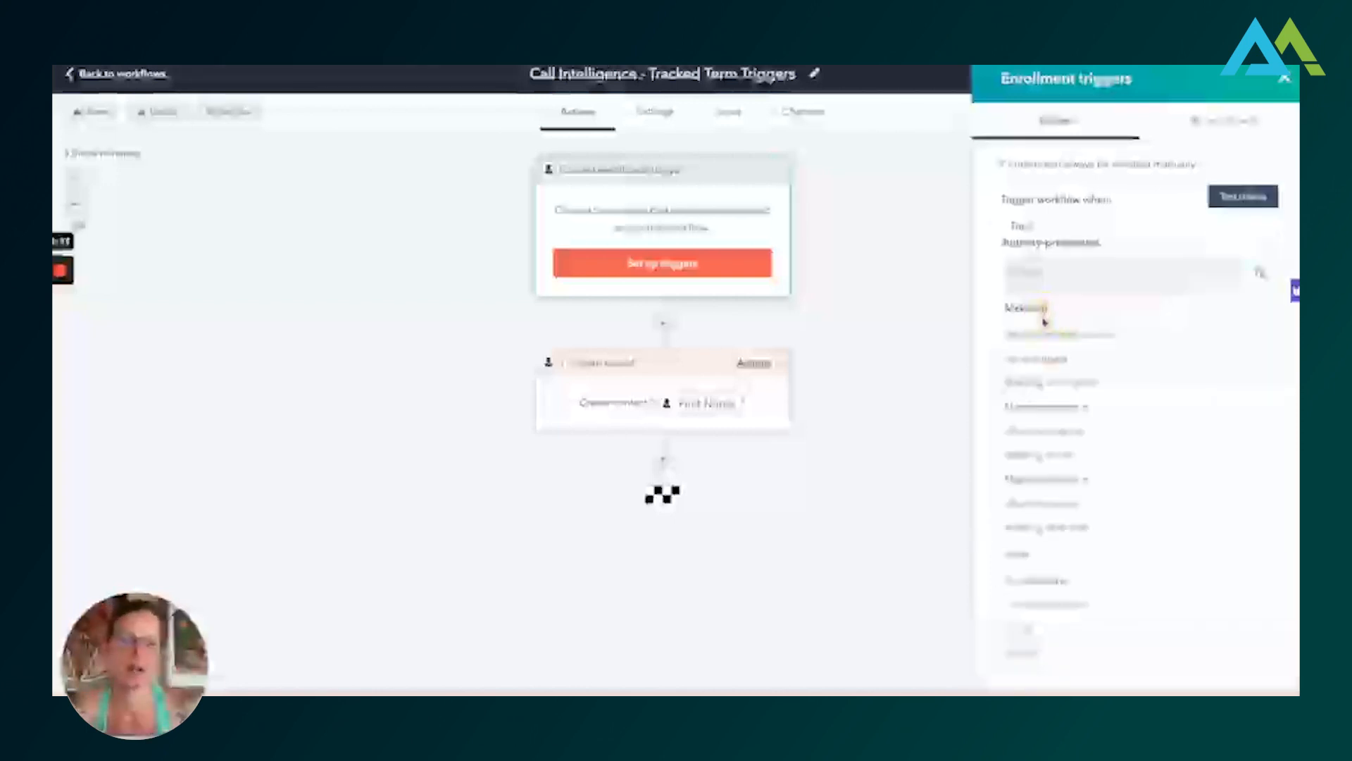
{"action": "scroll", "coordinate": [1063, 392], "scroll_direction": "down", "scroll_amount": 10}
{"action": "scroll", "coordinate": [1063, 395], "scroll_direction": "down", "scroll_amount": 6}
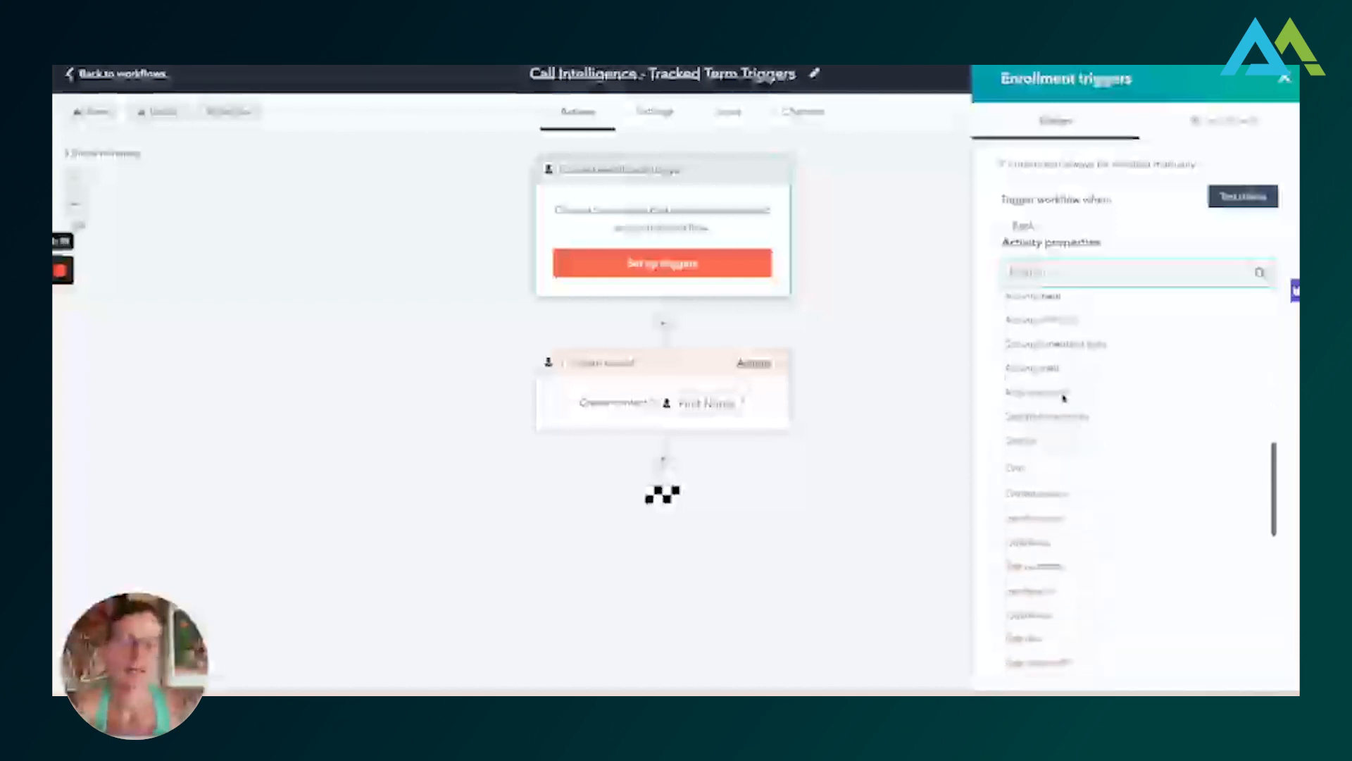
{"action": "left_click", "coordinate": [1039, 581]}
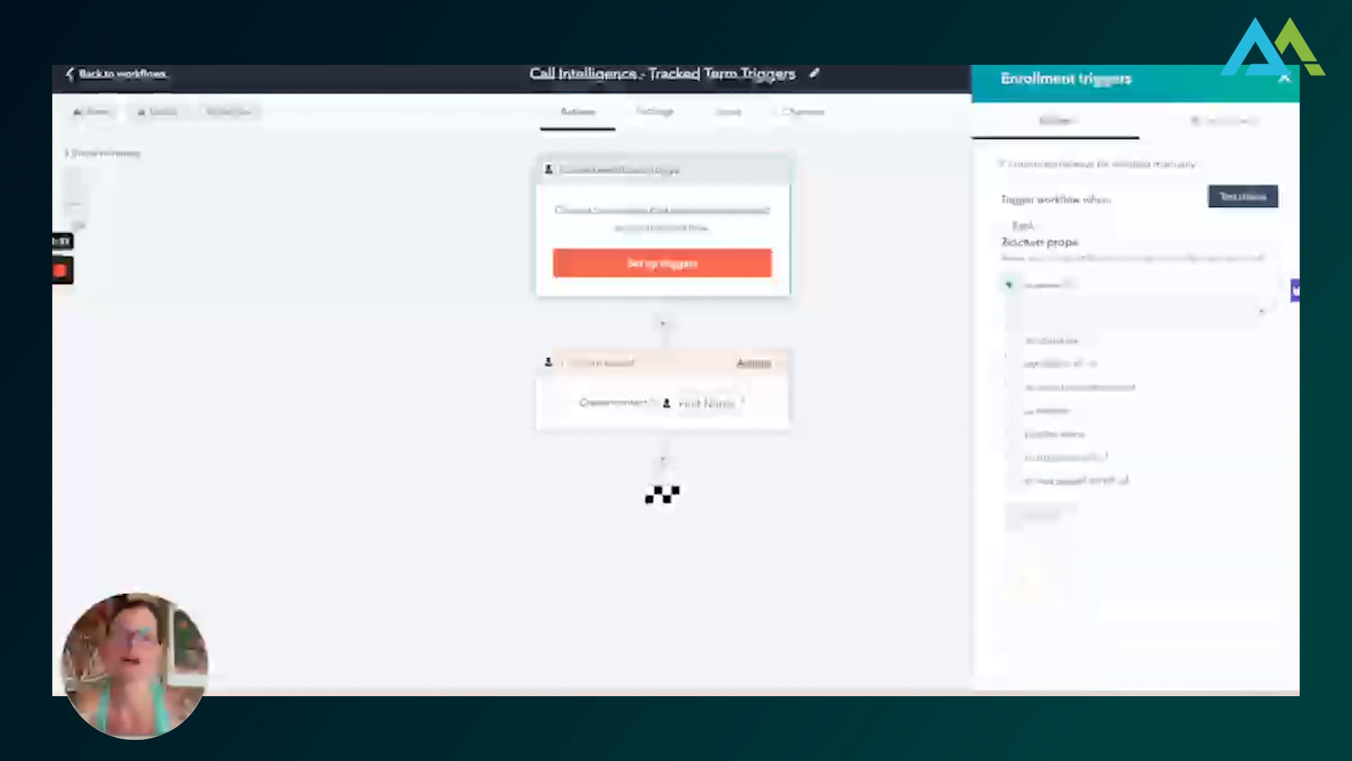
{"action": "left_click", "coordinate": [1077, 313]}
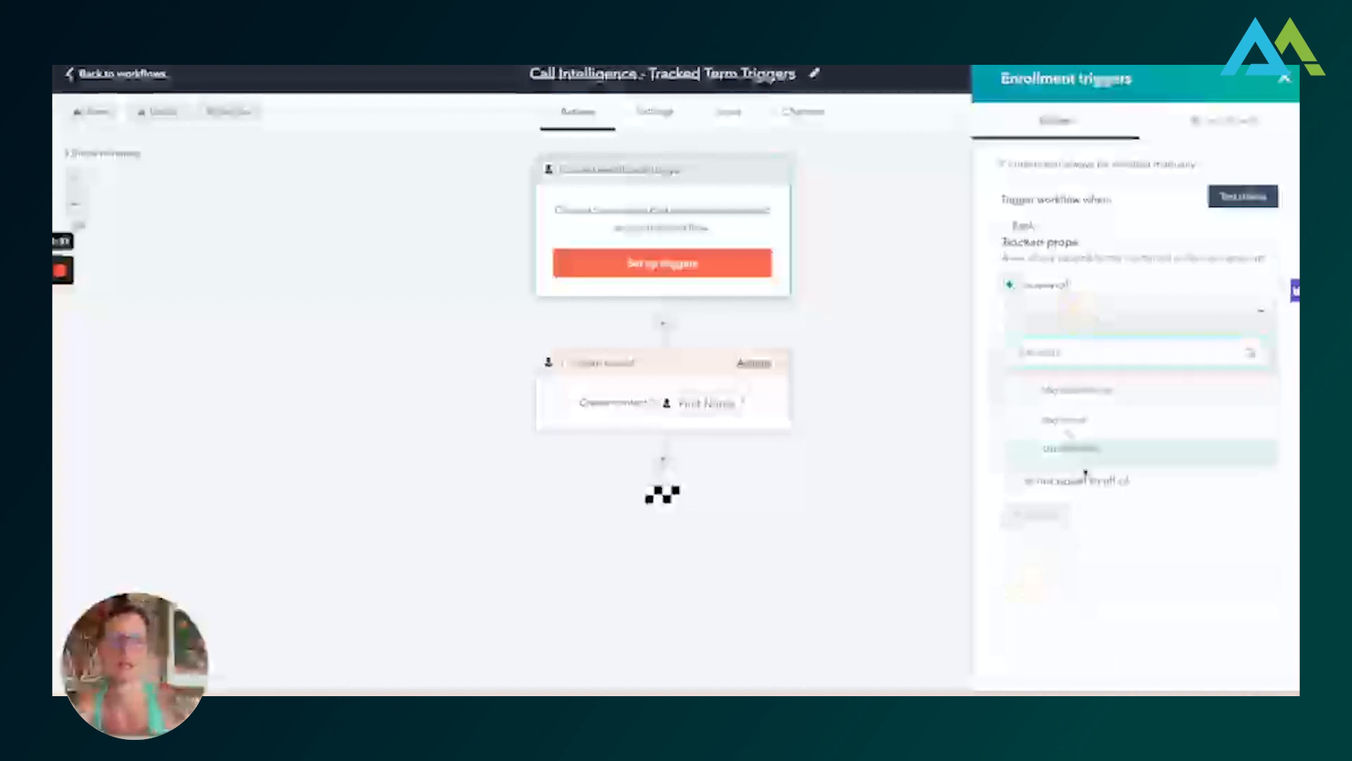
{"action": "left_click", "coordinate": [1126, 483]}
{"action": "left_click", "coordinate": [1080, 355]}
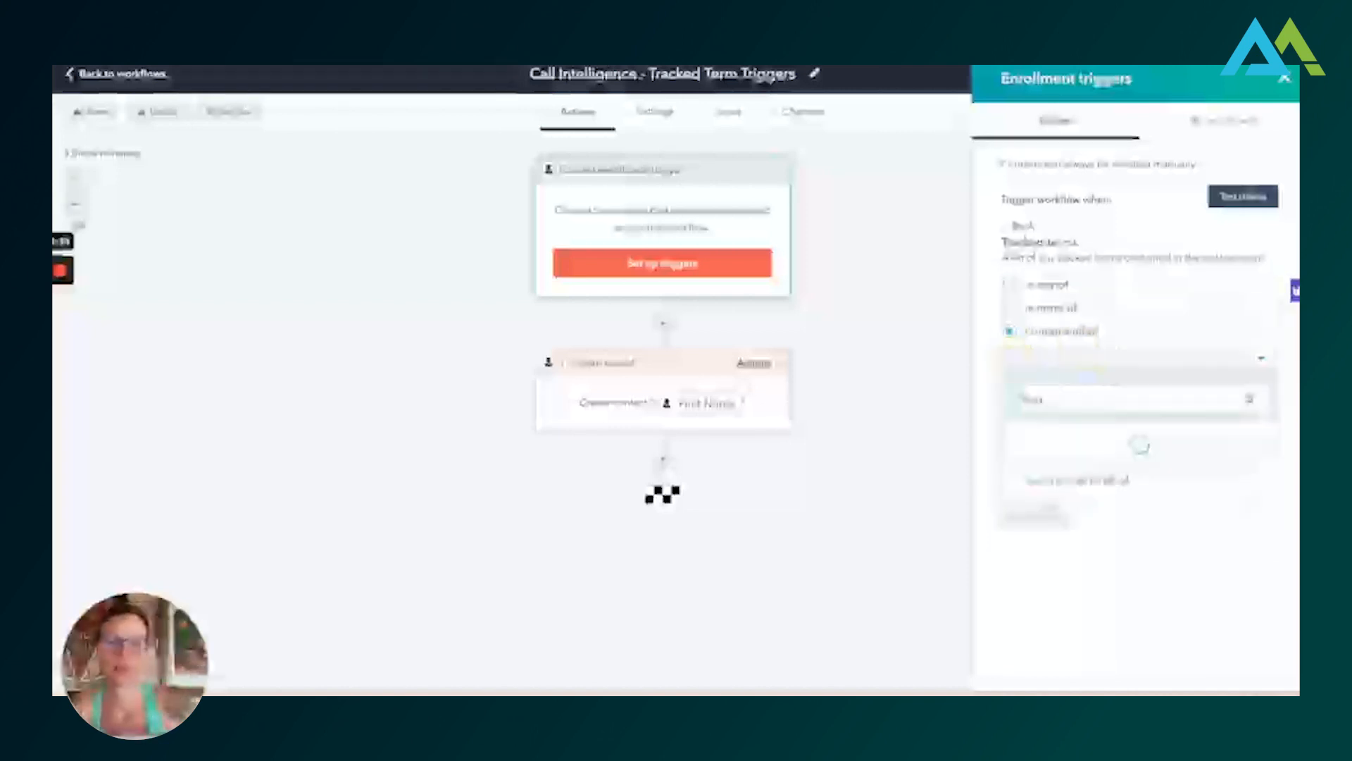
{"action": "type", "text": "pricing phrases"}
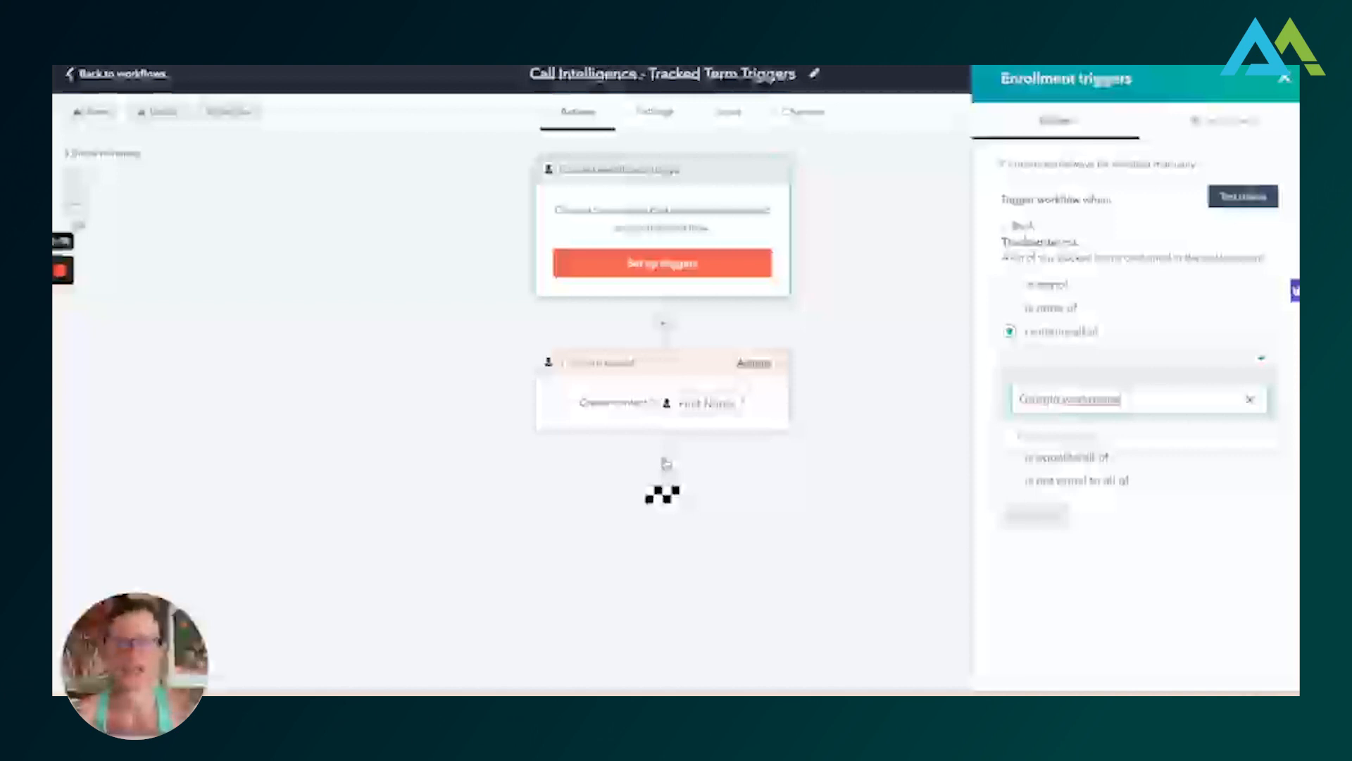
{"action": "mouse_move", "coordinate": [63, 275]}
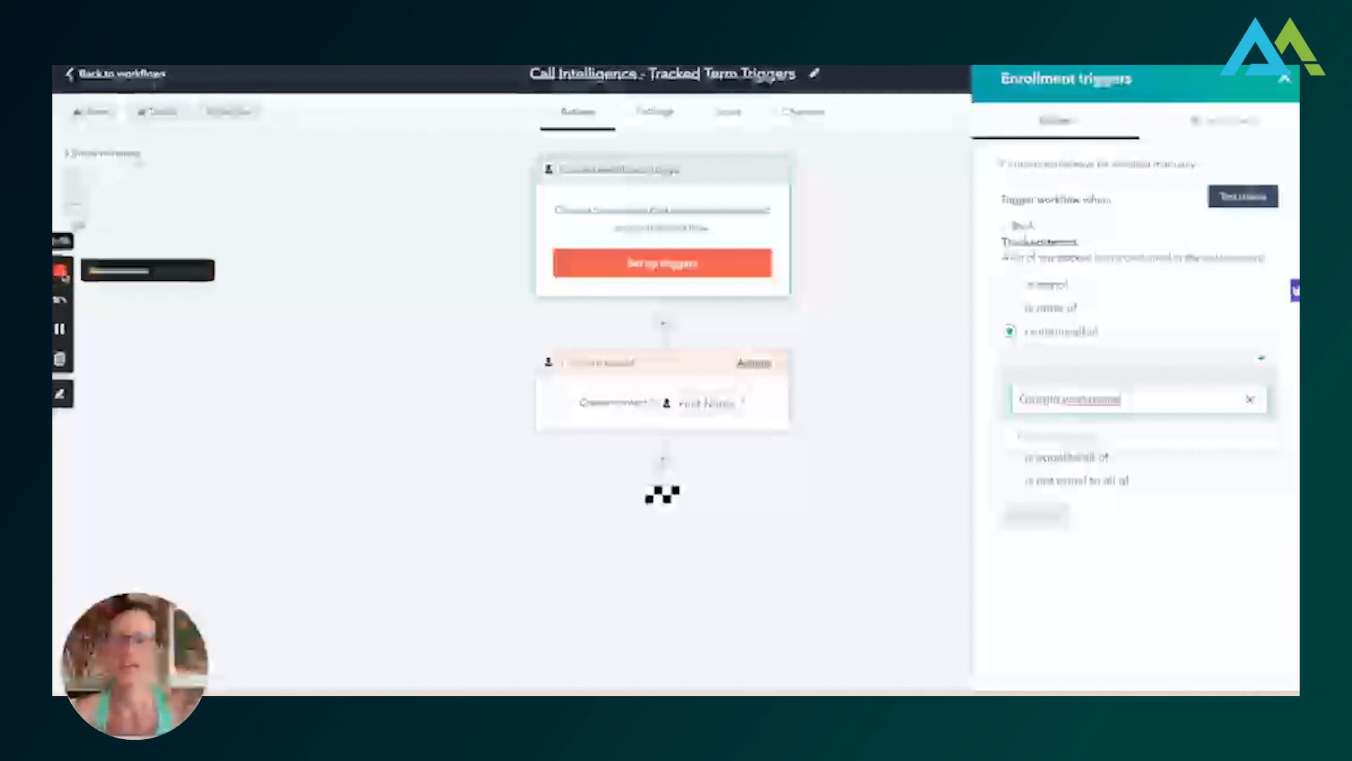